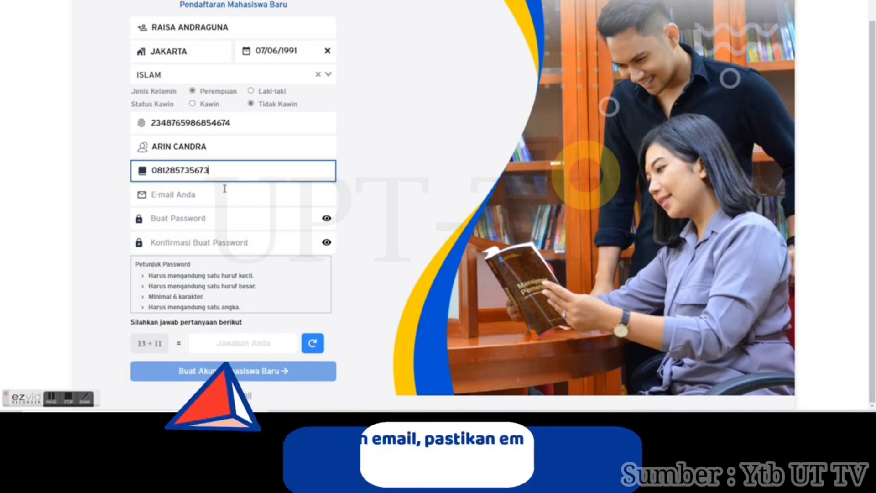
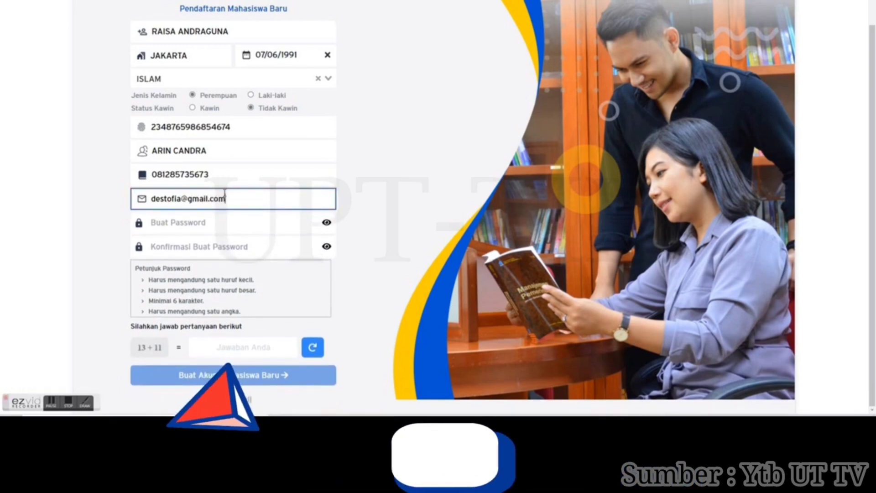
Step: Enter the e-mail address and the same account password in both password fields
left_click(246, 222)
left_click(327, 224)
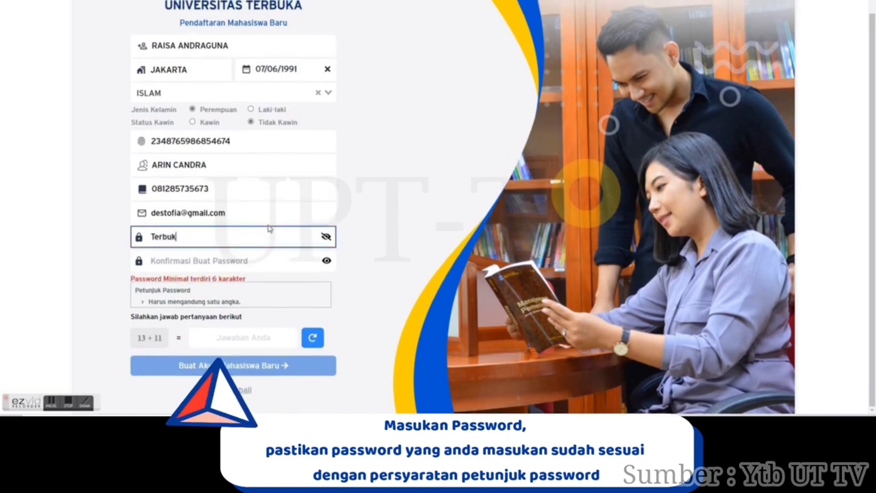
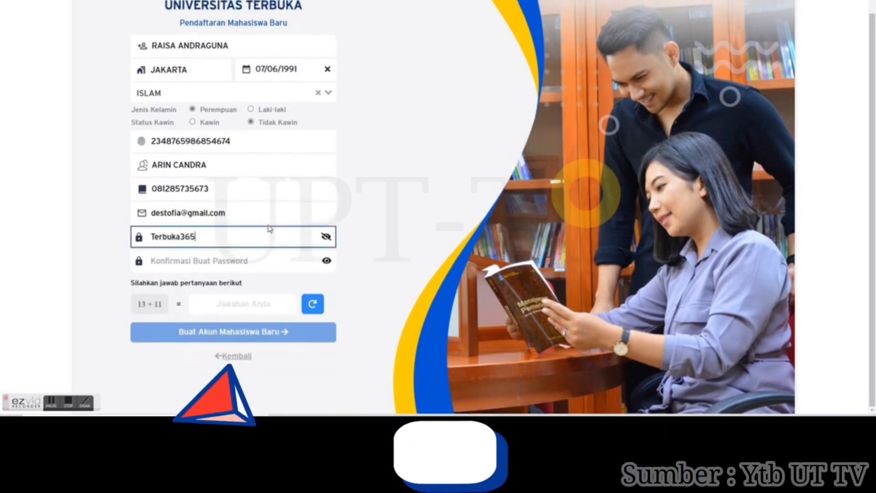
left_click(267, 266)
left_click(325, 267)
left_click(294, 264)
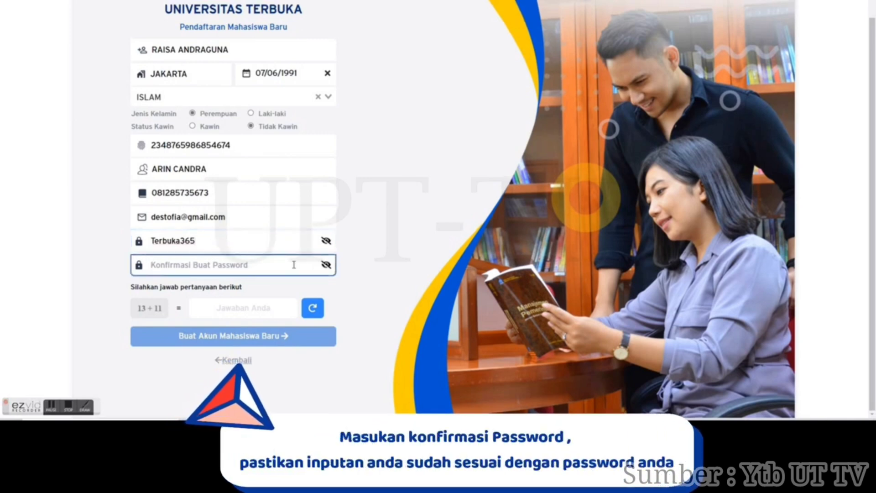
Step: Answer 24 to the 13 + 11 question and create the new student account
left_click(277, 304)
type("24")
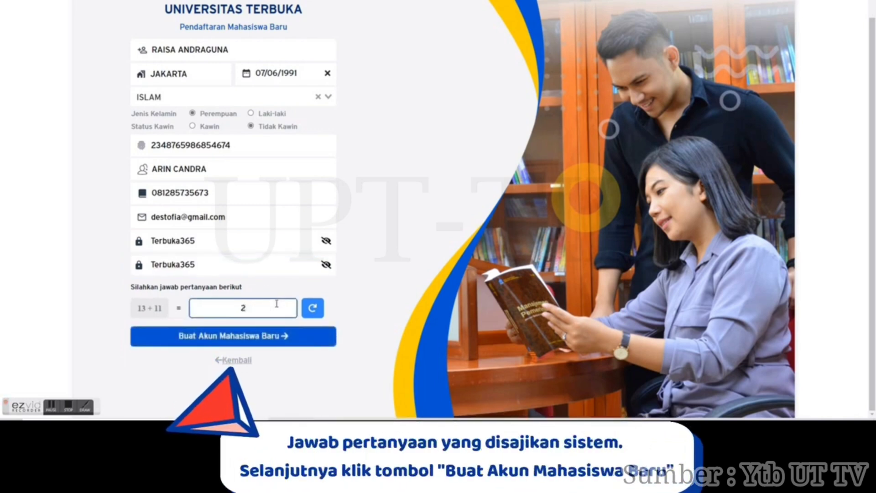
left_click(279, 335)
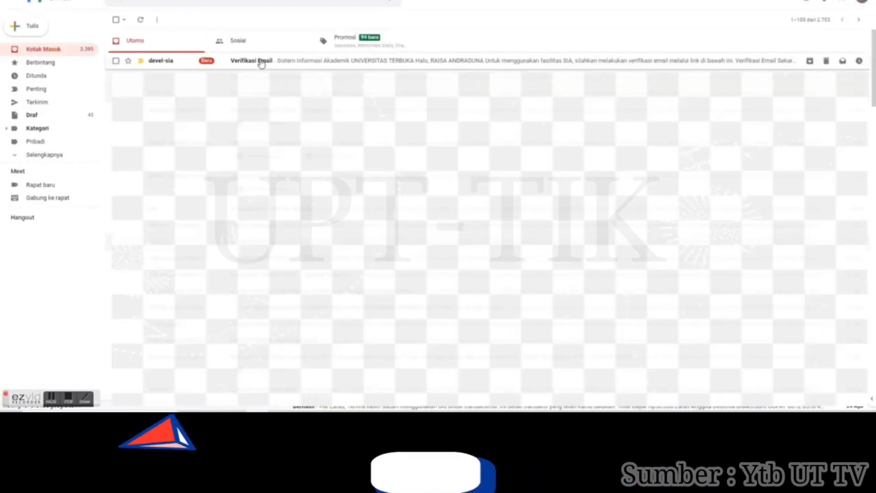
Step: Open SIA's 'Verifikasi Email' message in Gmail and confirm the e-mail address through its link
left_click(262, 64)
scroll(361, 84, "down", 1)
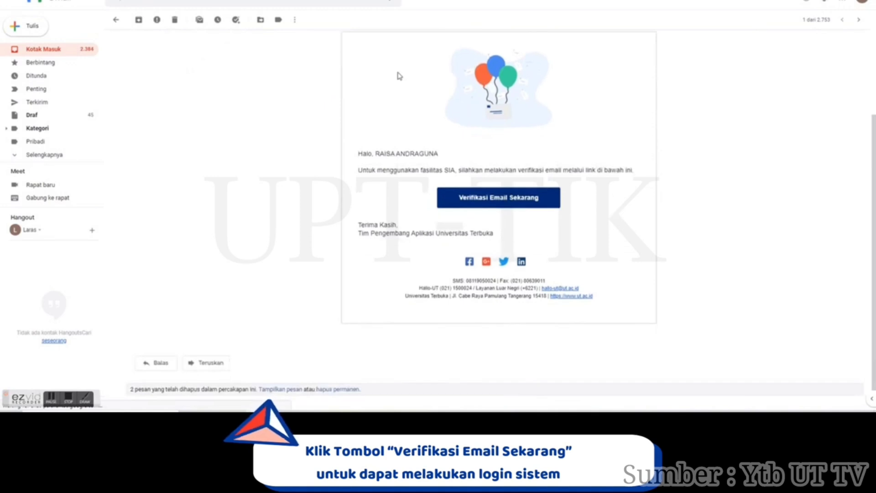
left_click(524, 201)
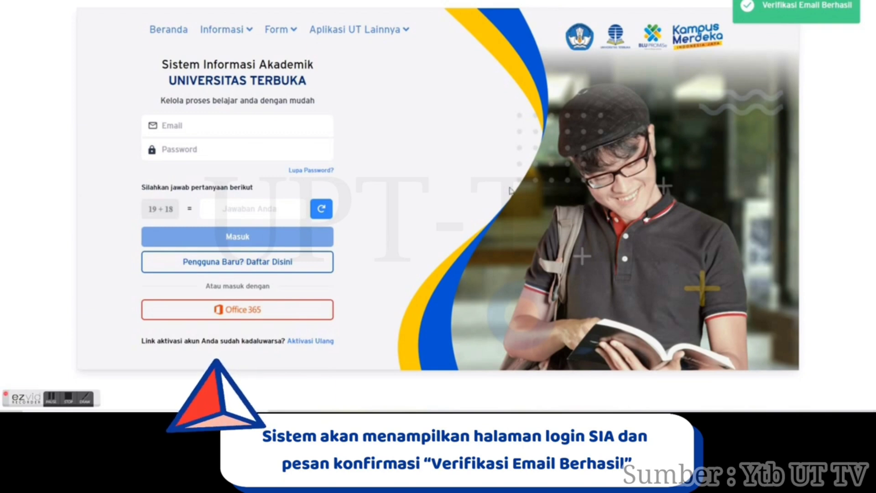
Step: Log in to SIA with the new account's e-mail and password, answering 37 to 19 + 18
left_click(308, 126)
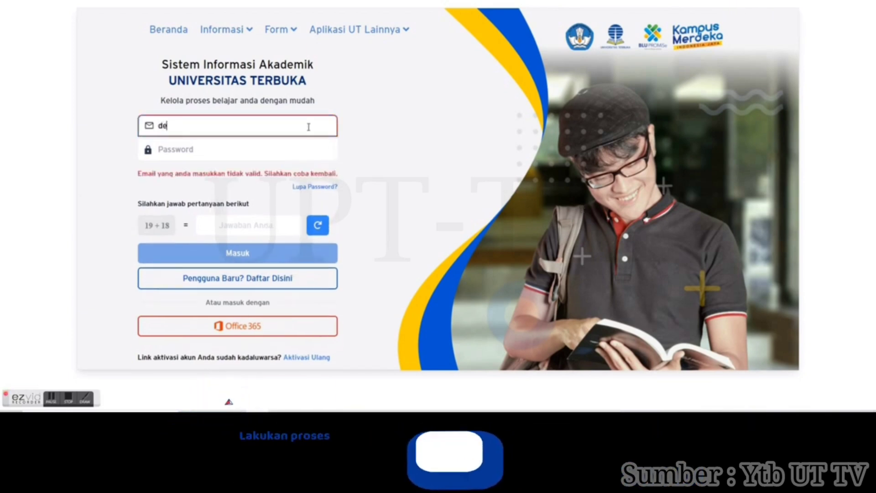
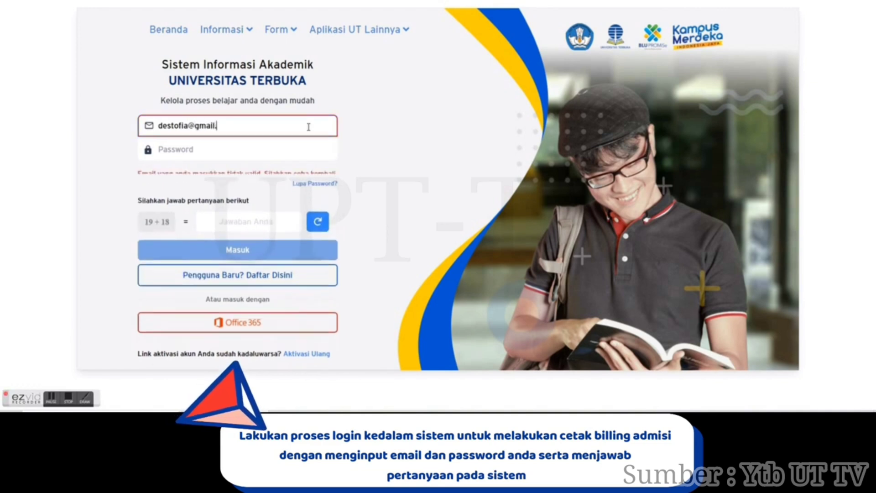
left_click(304, 155)
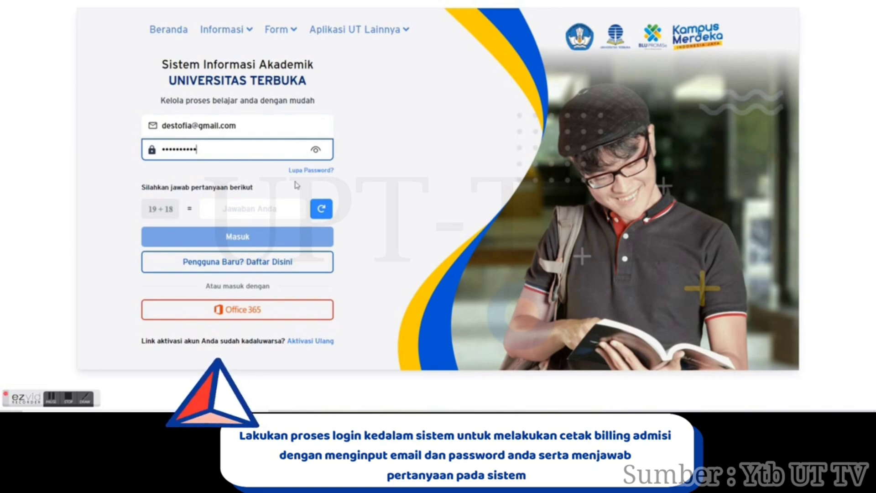
left_click(279, 213)
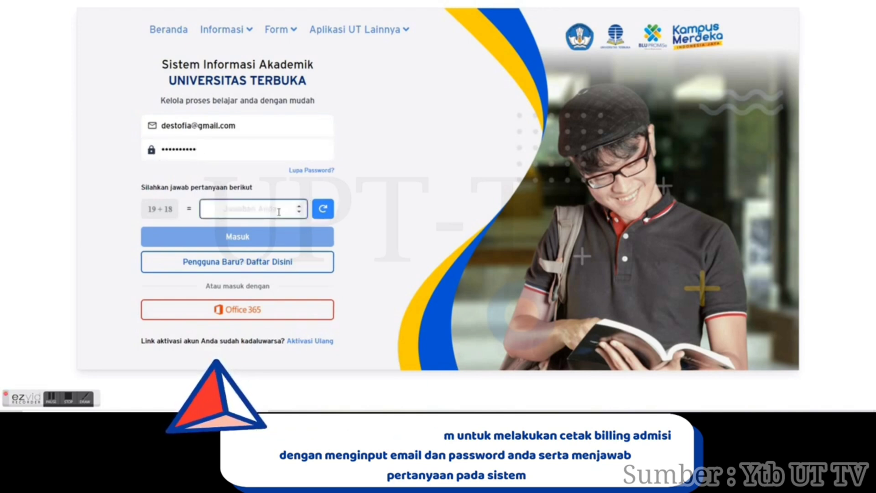
type("37")
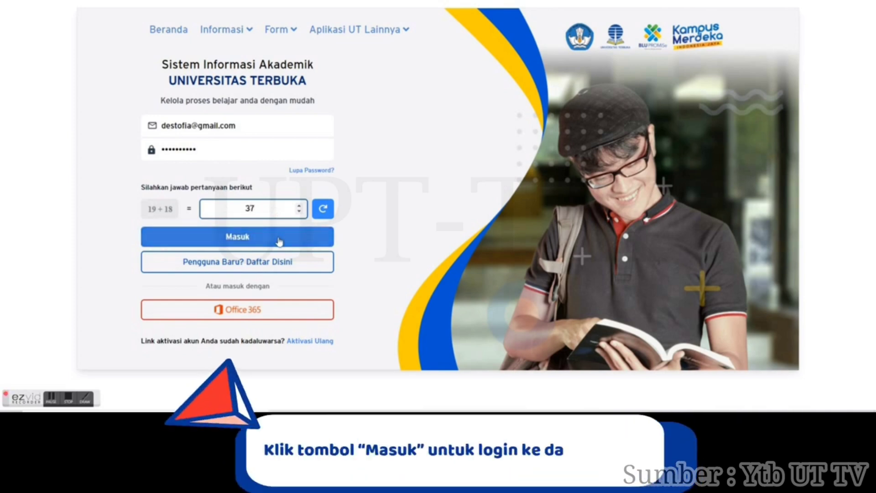
left_click(278, 236)
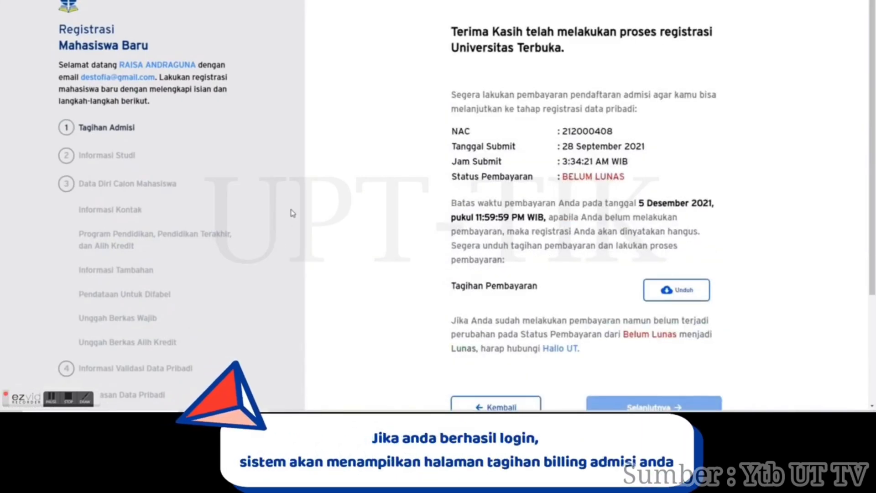
Step: Download the Rp 100.000 admission payment bill and review its print preview
scroll(292, 213, "down", 2)
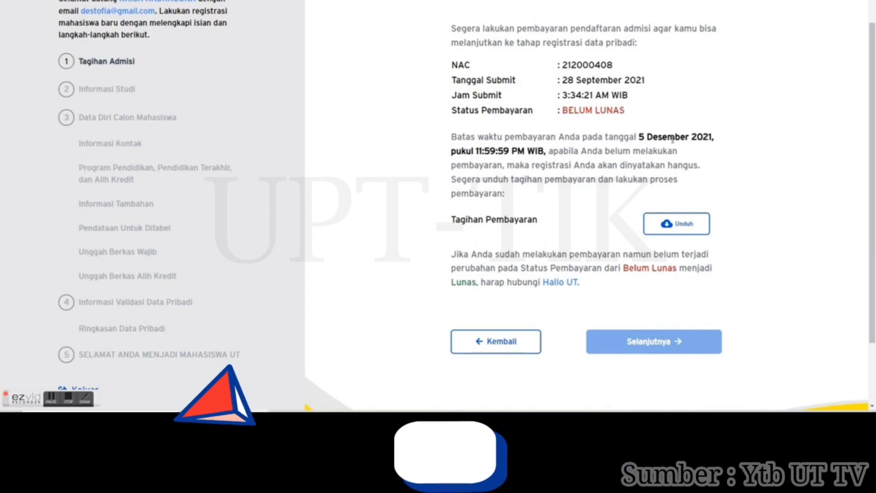
left_click(682, 225)
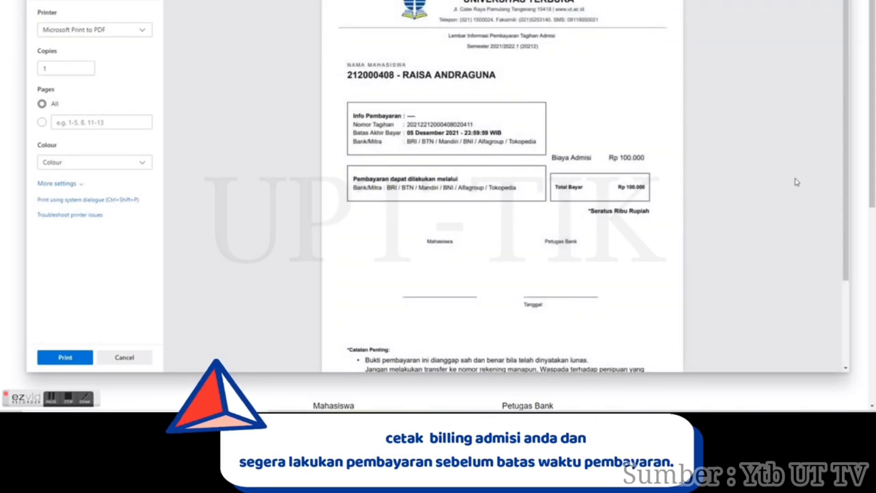
scroll(843, 154, "down", 2)
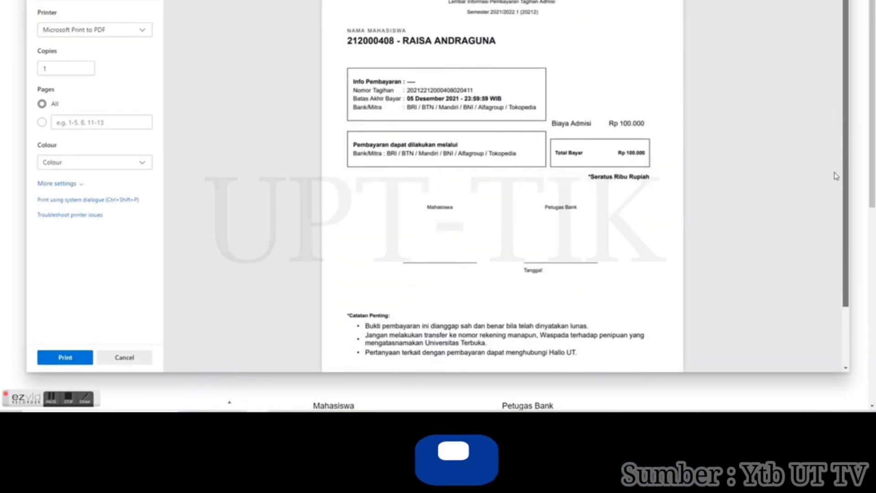
scroll(825, 196, "down", 1)
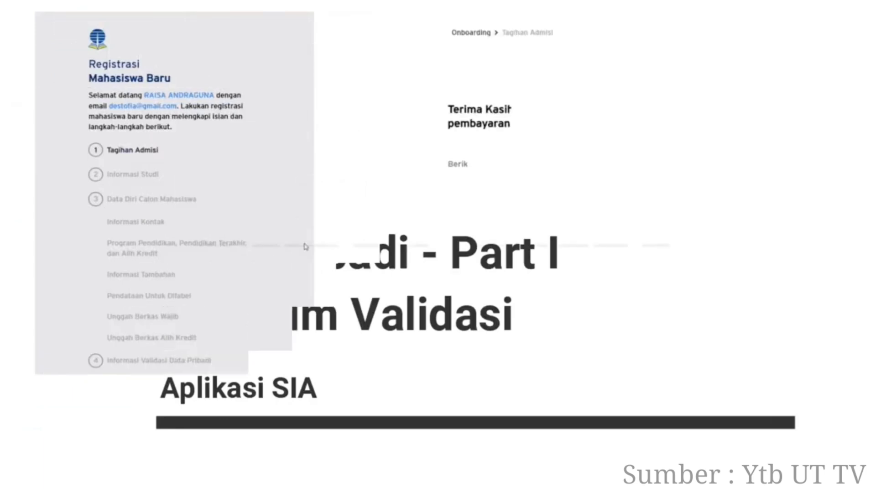
Step: Go to the Informasi Studi step and open the study catalogue and KIT document
scroll(305, 247, "down", 1)
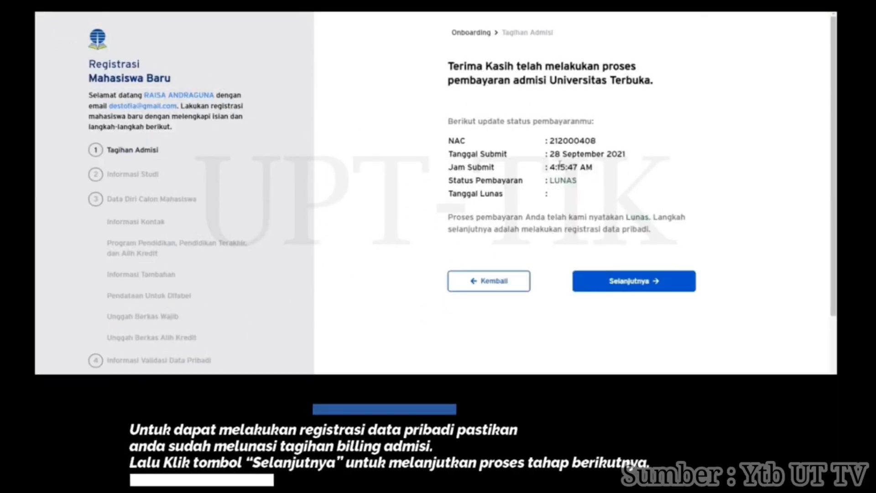
left_click(653, 278)
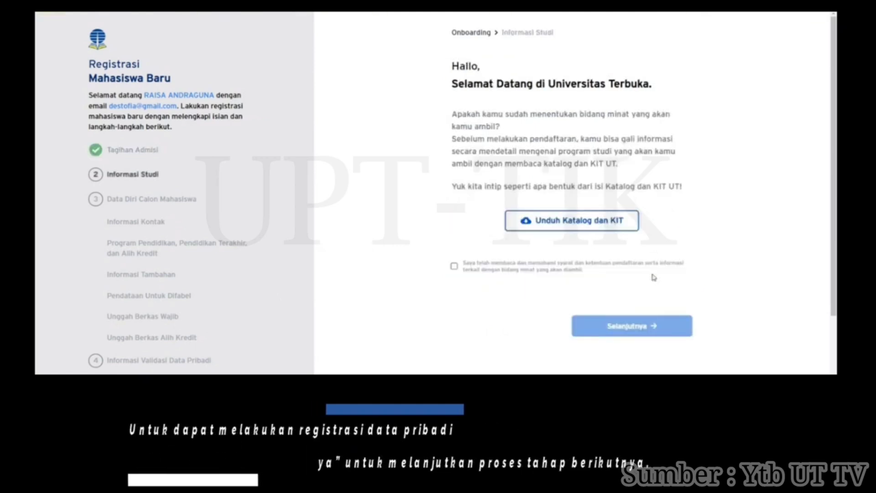
left_click(630, 223)
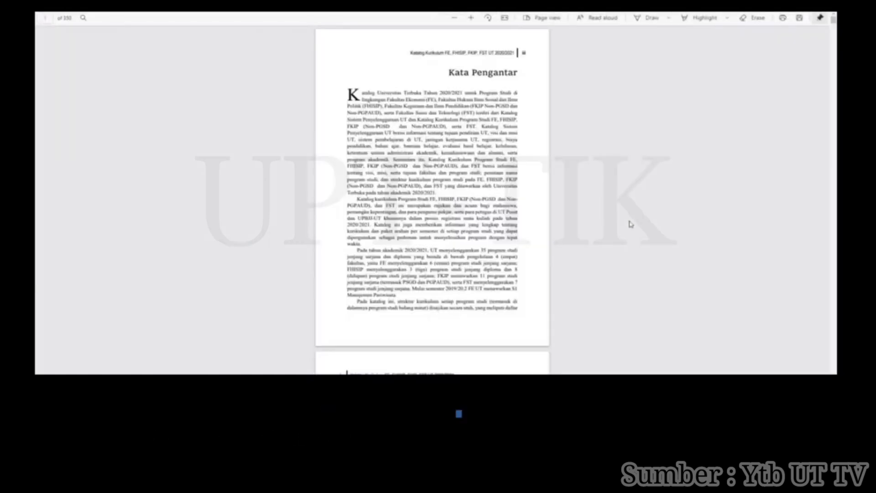
Step: Agree to the study-information statement and continue to the personal data form
scroll(630, 223, "down", 4)
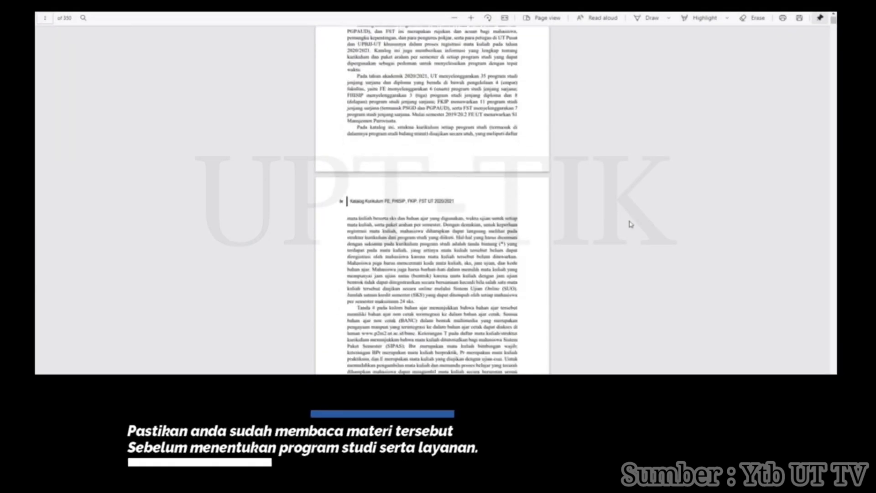
scroll(630, 223, "down", 10)
scroll(630, 224, "down", 12)
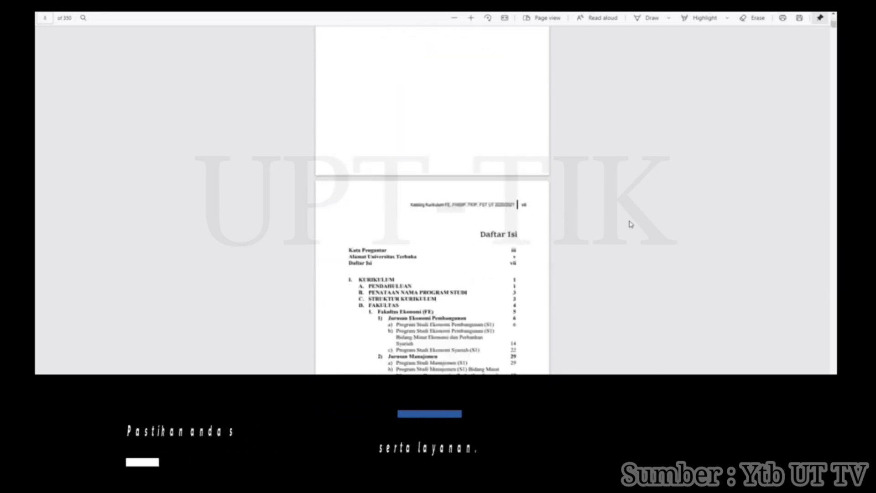
scroll(630, 223, "down", 9)
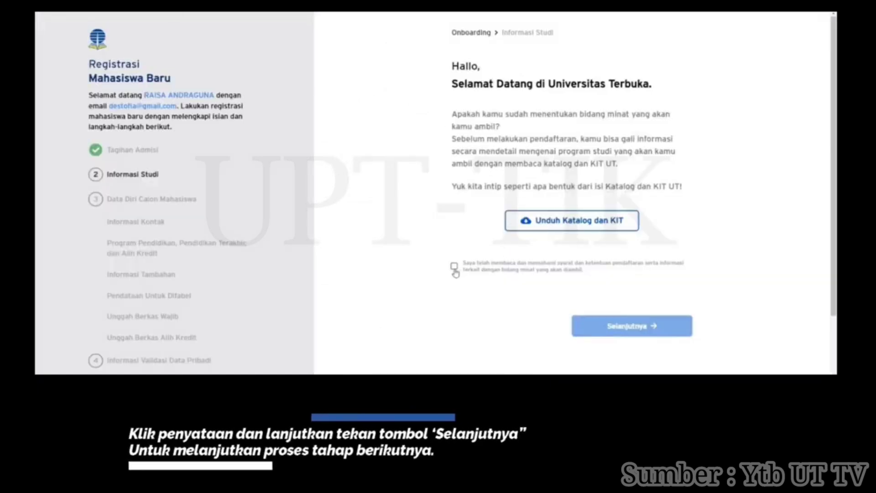
left_click(454, 266)
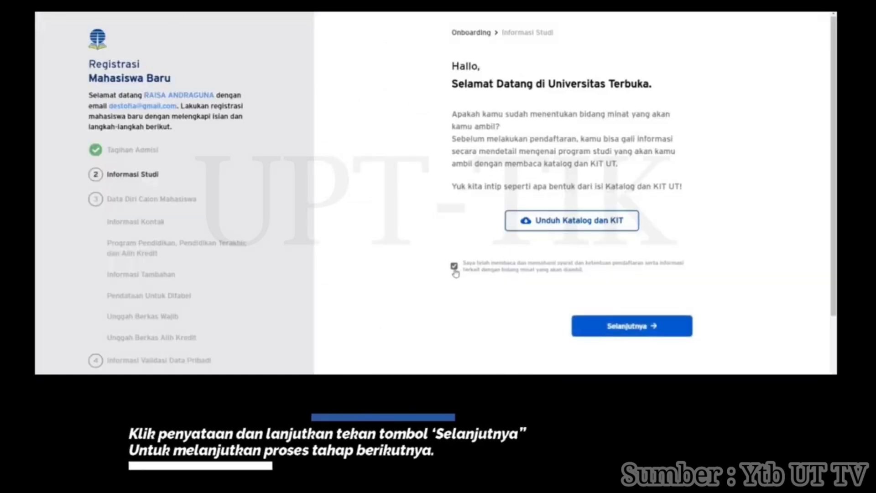
left_click(607, 324)
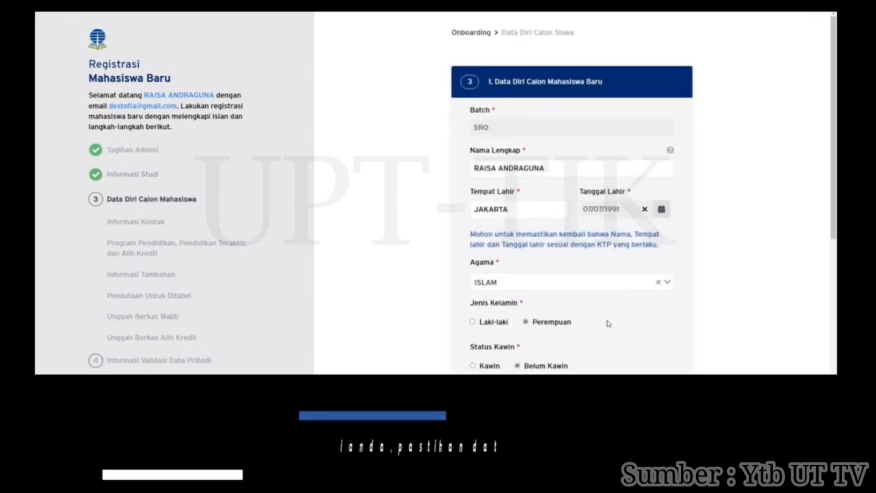
Step: Save the personal data and confirm with Ya, Simpan
scroll(608, 323, "down", 1)
scroll(608, 323, "down", 4)
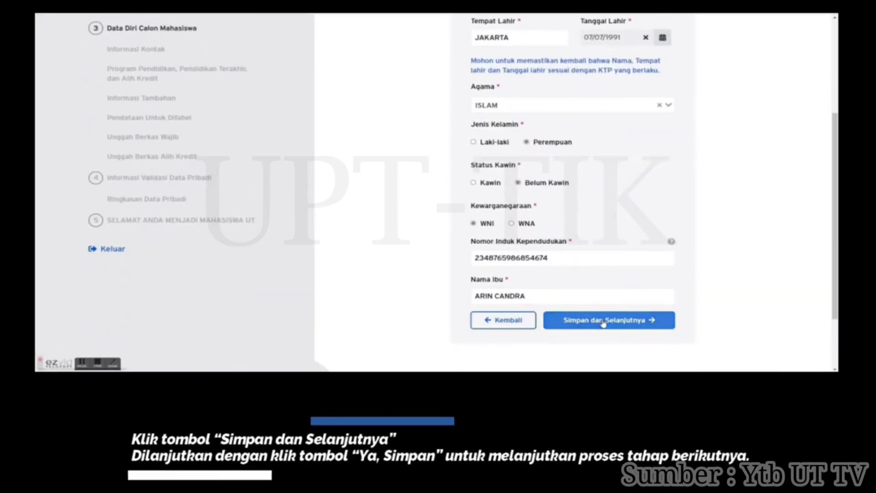
left_click(604, 322)
left_click(616, 137)
Step: Set the province to D.K.I. JAKARTA, the city to KOTA ADM. JAKARTA SELATAN and the postal area to FATMAWATI
left_click(599, 134)
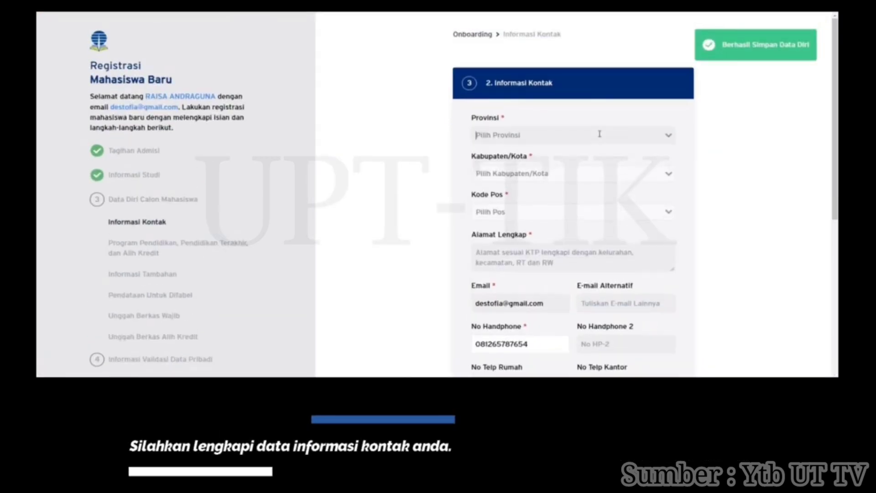
type("jakarta")
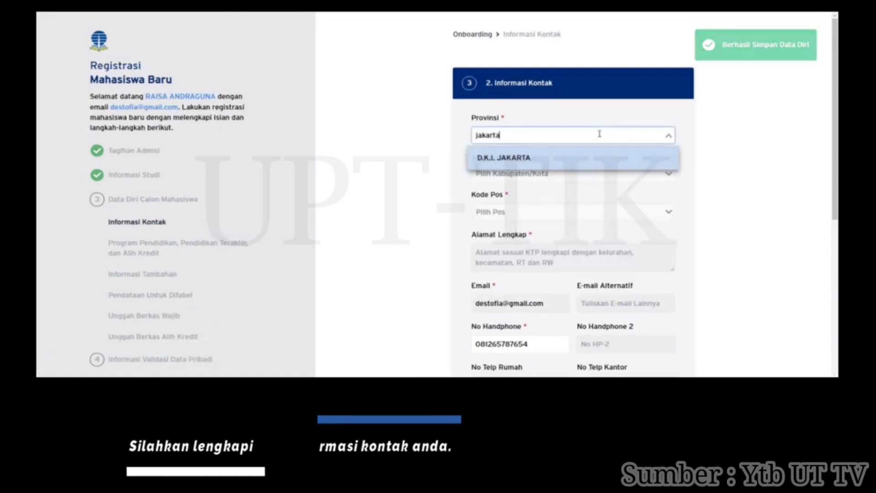
left_click(583, 161)
left_click(566, 169)
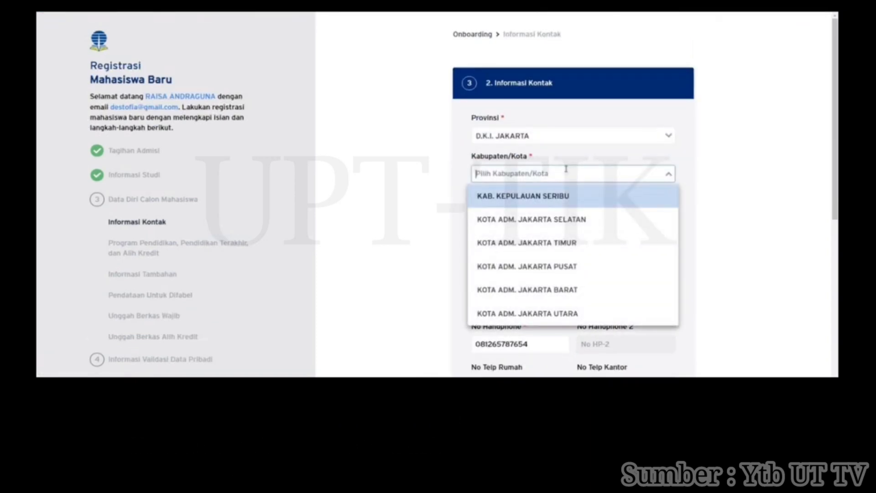
type("jakarta")
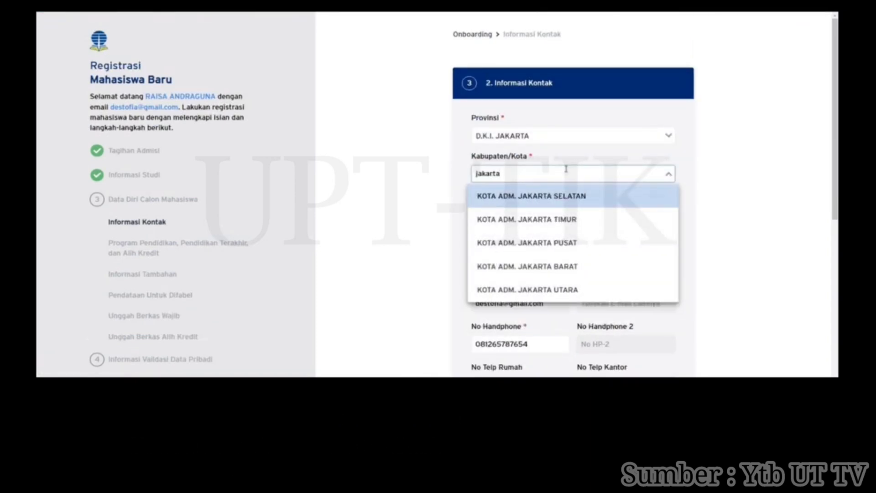
left_click(558, 196)
left_click(560, 214)
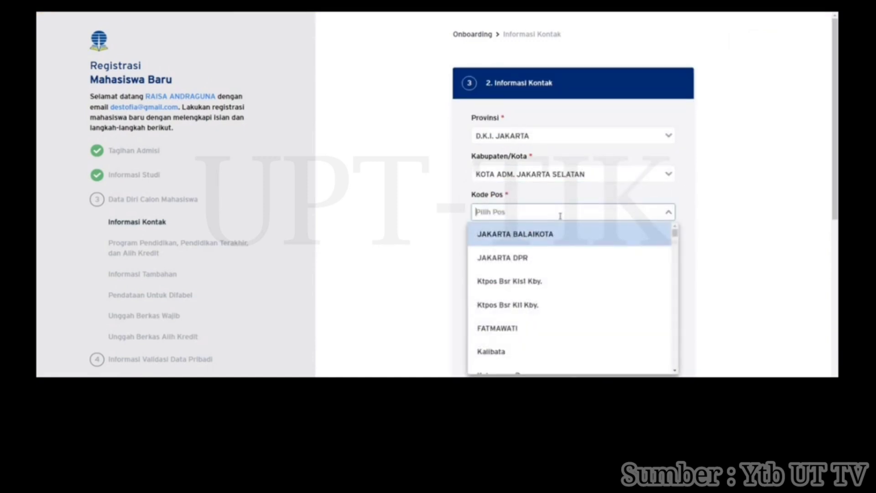
type("fat")
left_click(552, 234)
Step: Enter the full street address, then go through the optional e-mail and phone fields below it
left_click(543, 257)
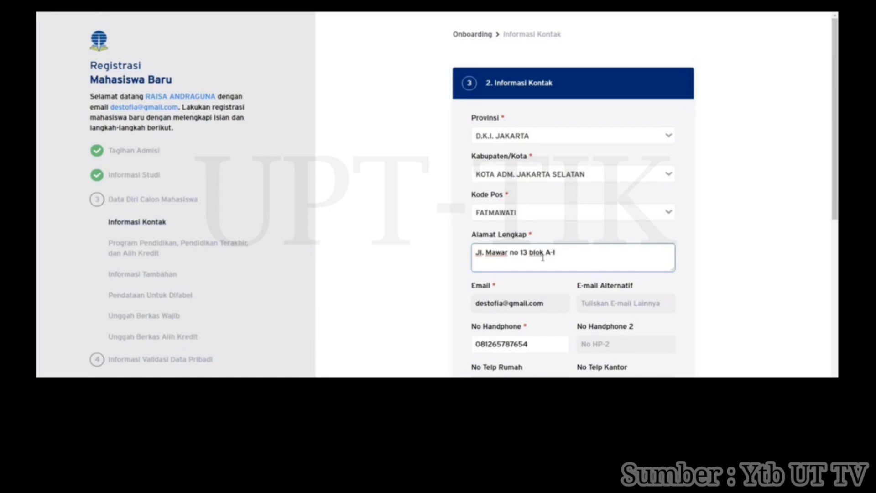
scroll(542, 257, "down", 3)
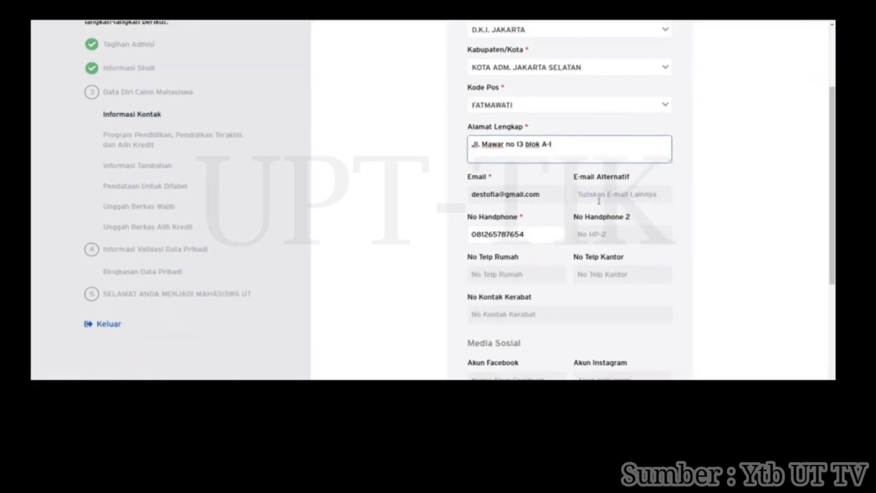
left_click(600, 196)
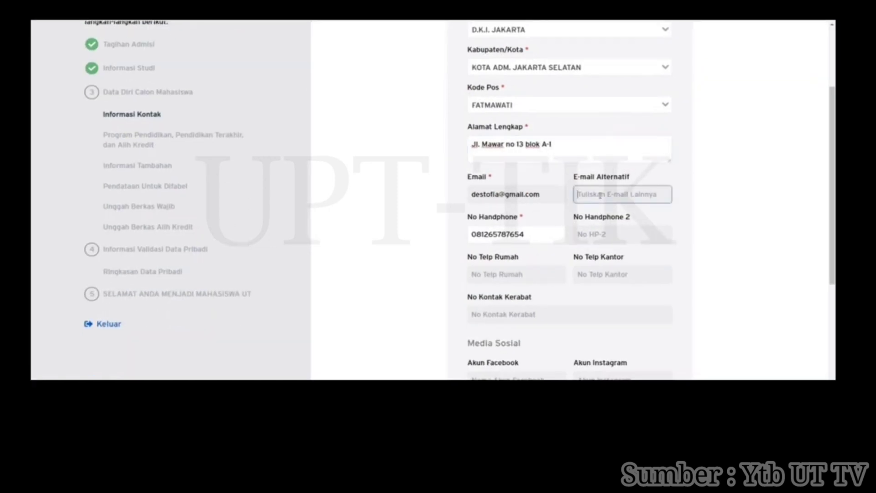
left_click(597, 231)
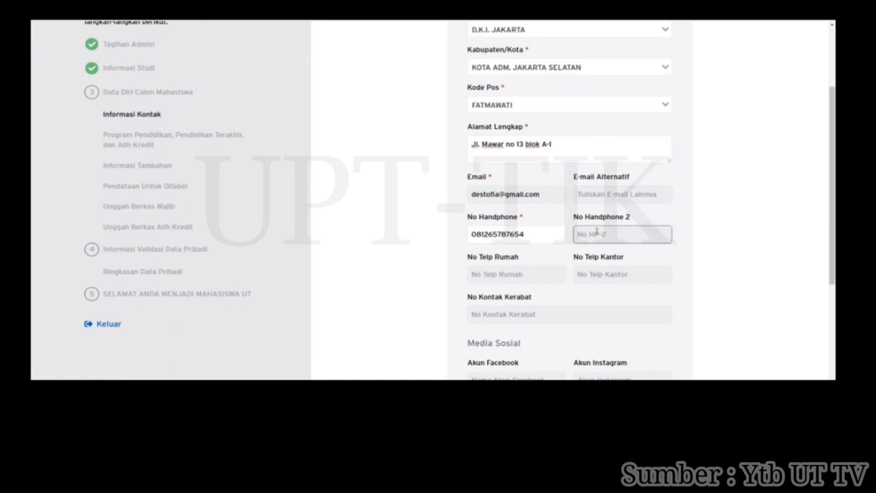
scroll(568, 231, "down", 1)
left_click(545, 220)
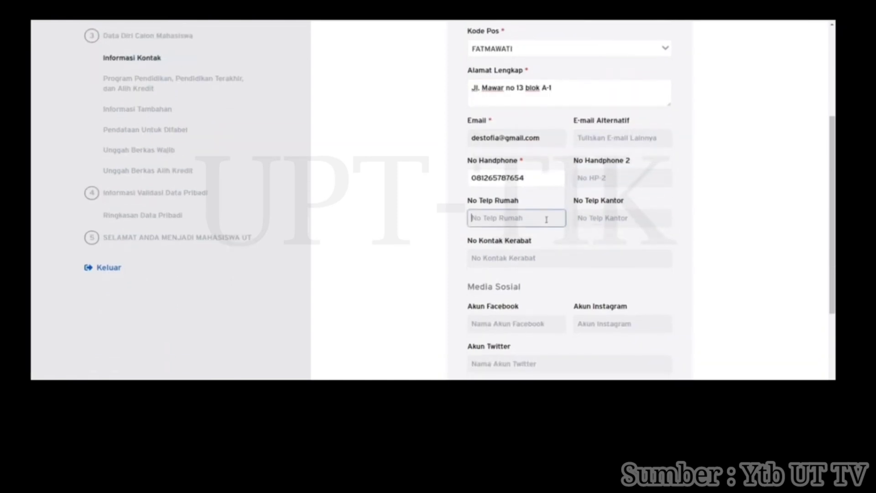
left_click(597, 218)
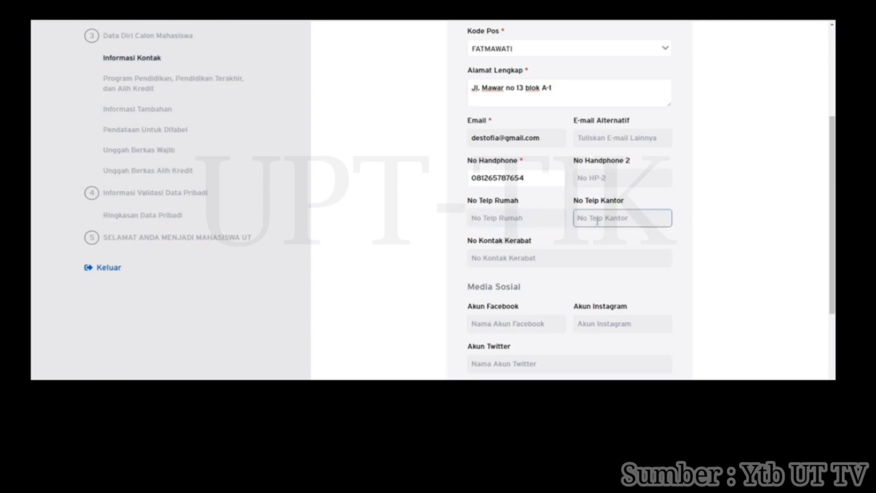
scroll(597, 221, "down", 1)
left_click(596, 204)
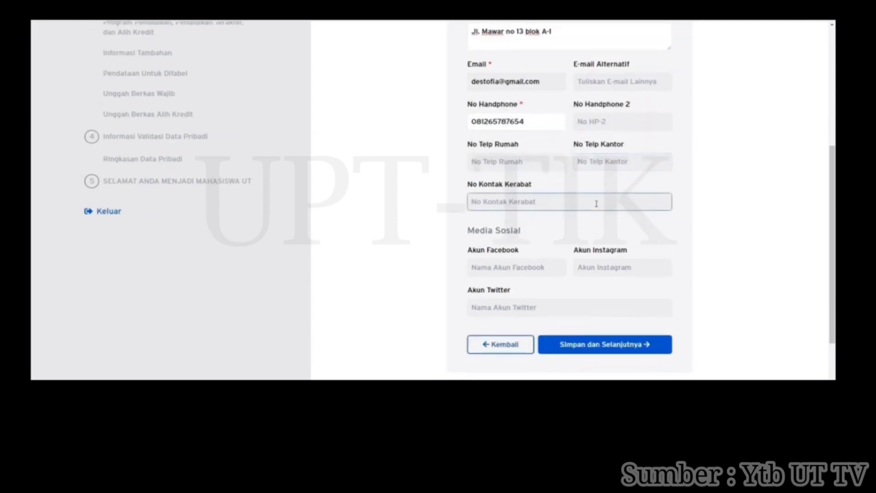
Step: Enter the Facebook, Instagram and Twitter account names, then request saving the contact data
left_click(538, 267)
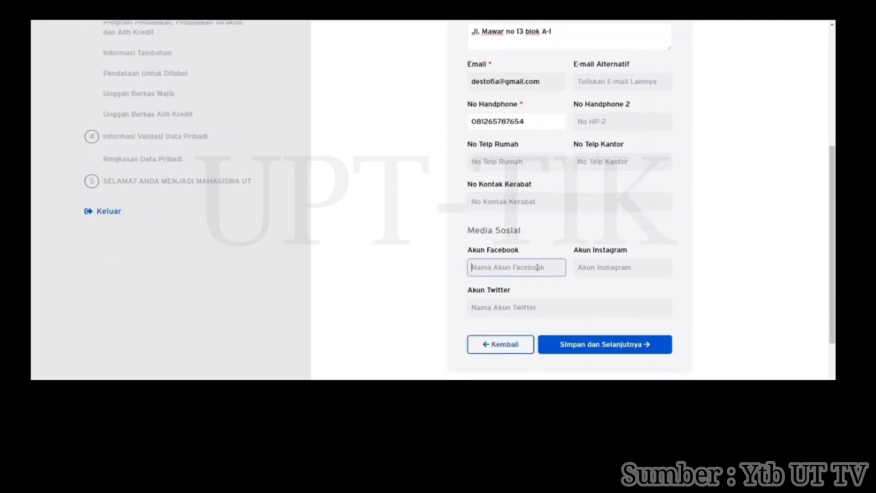
type("raisa")
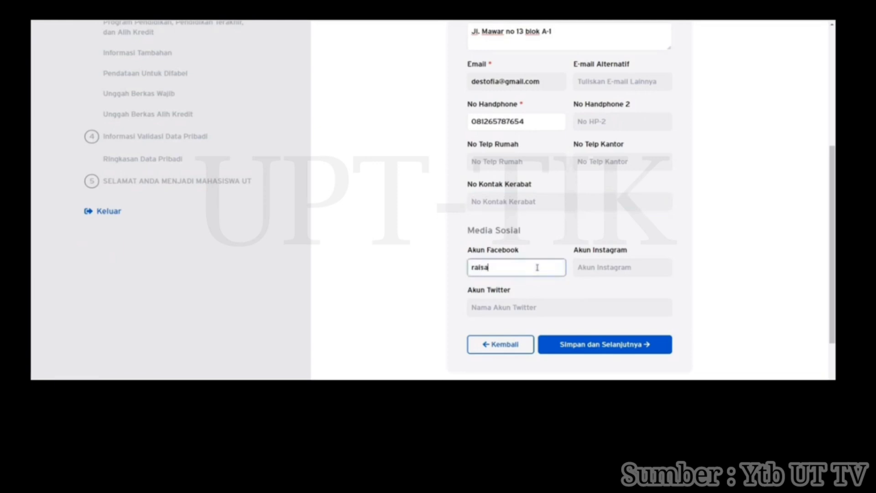
left_click(596, 267)
type("raisa")
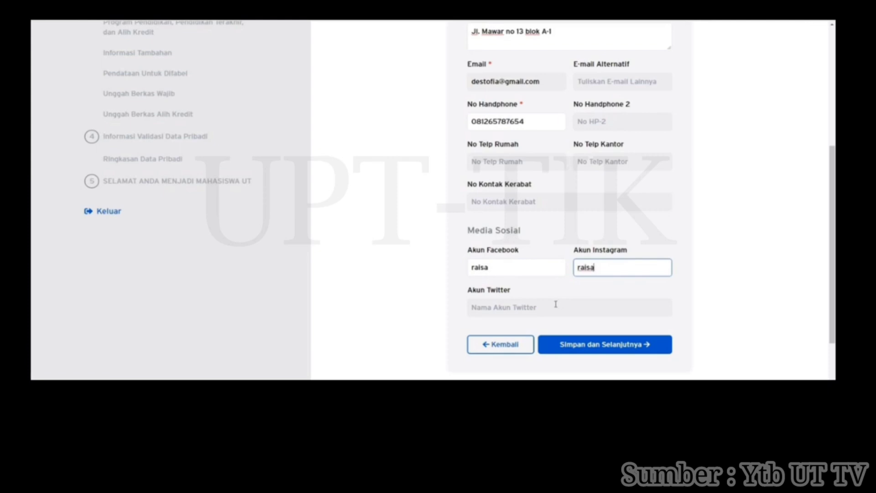
left_click(554, 305)
type("raisa")
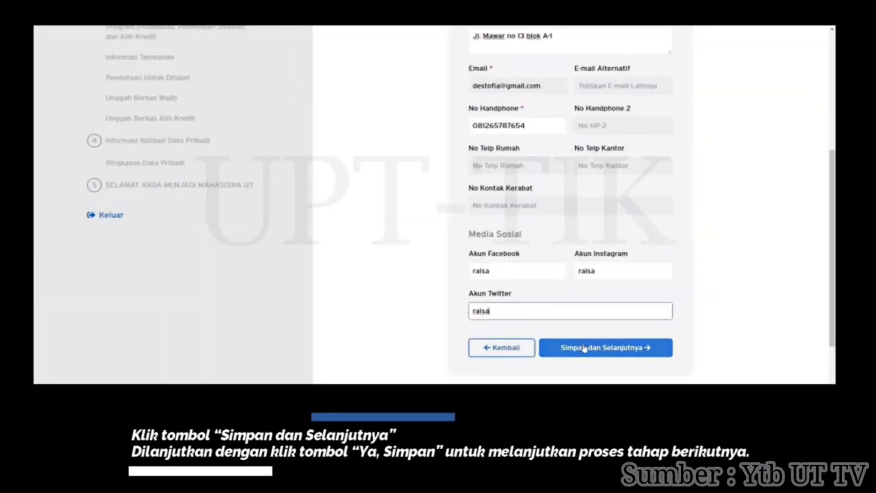
left_click(584, 347)
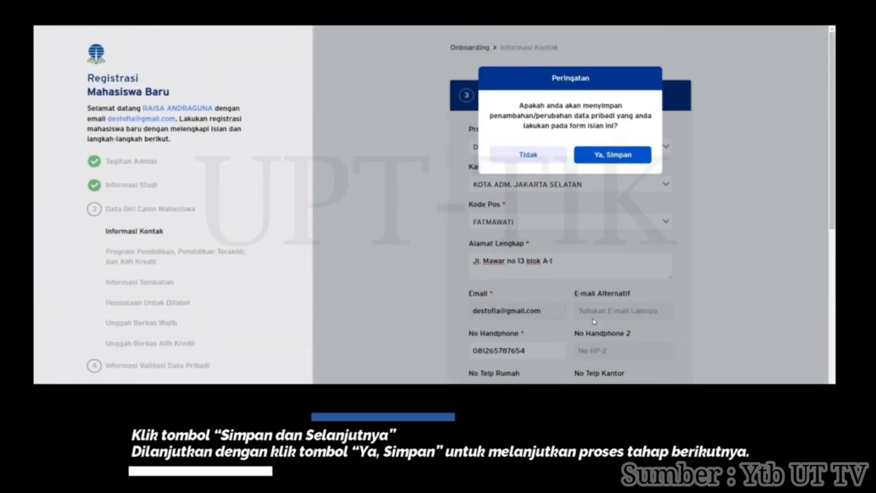
Step: Confirm saving the contact data and choose Jakarta as the UPBJJ study centre
left_click(612, 157)
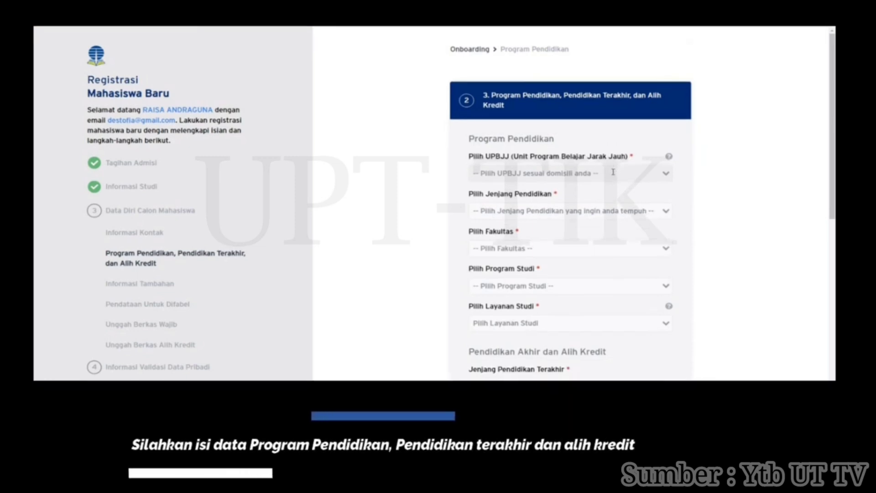
left_click(613, 172)
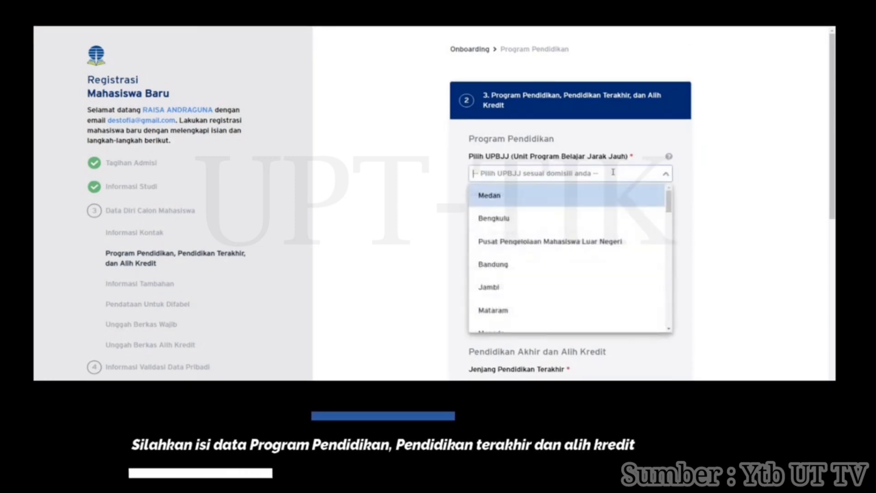
type("jakarta")
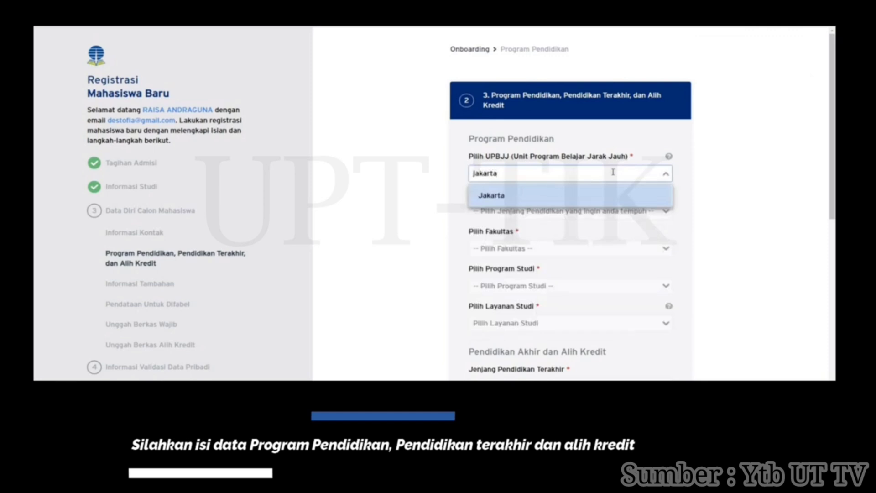
left_click(602, 195)
scroll(593, 156, "down", 2)
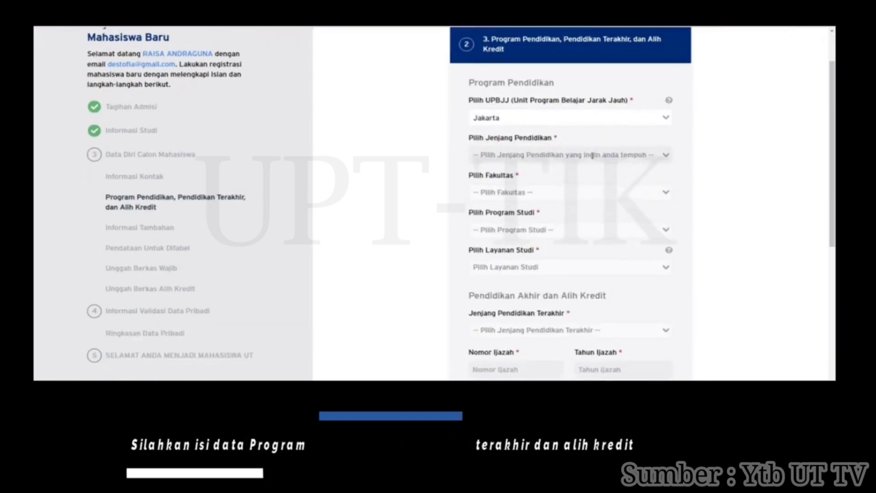
Step: Select Strata Satu (S1), Fakultas Hukum, Ilmu Sosial dan Ilmu Politik, Ilmu Komunikasi-S1 and Non Sipas service
left_click(594, 156)
left_click(529, 222)
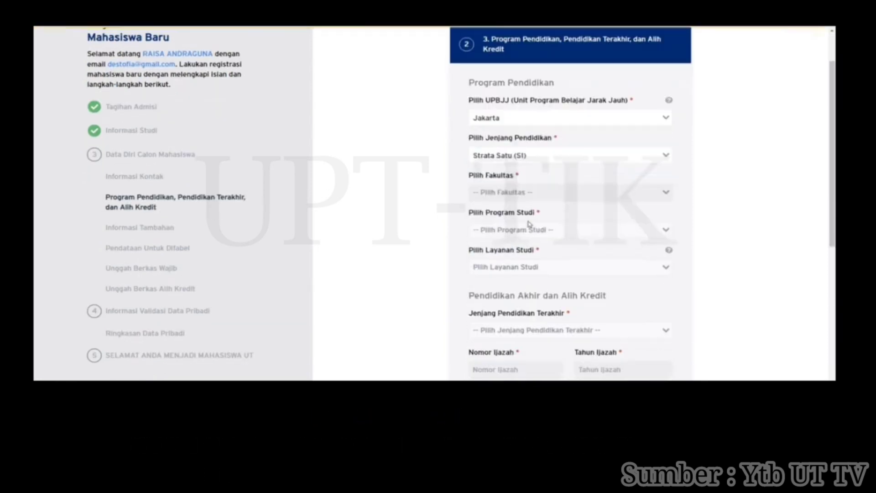
left_click(561, 193)
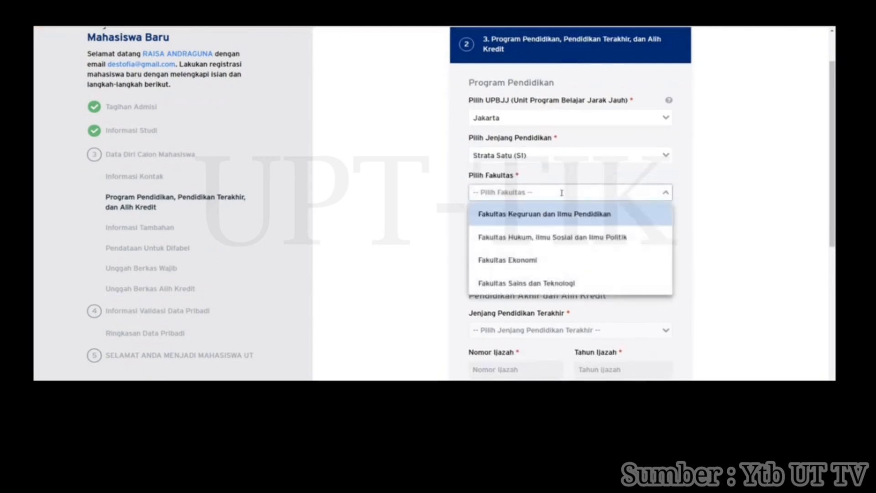
left_click(561, 242)
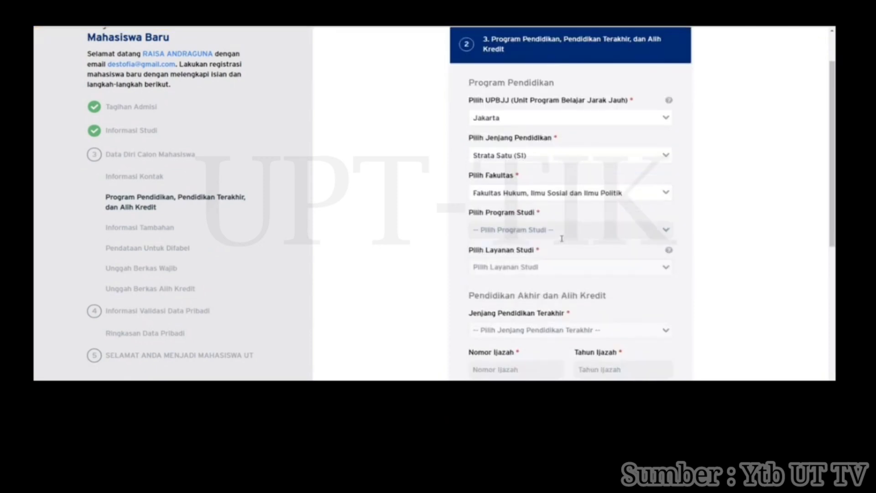
scroll(572, 192, "down", 1)
left_click(571, 175)
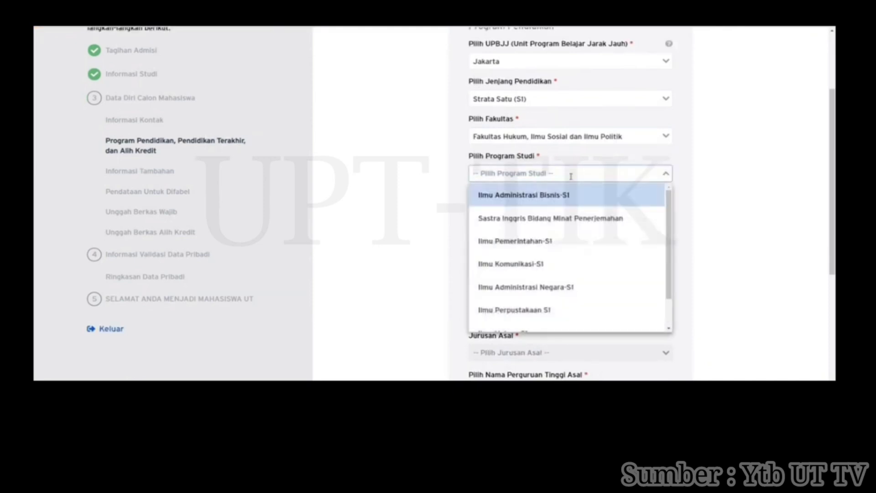
scroll(565, 265, "down", 1)
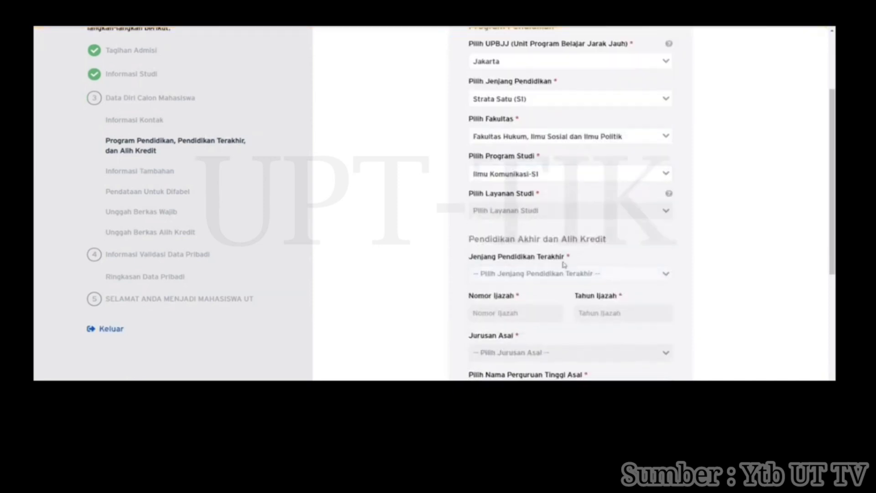
left_click(565, 209)
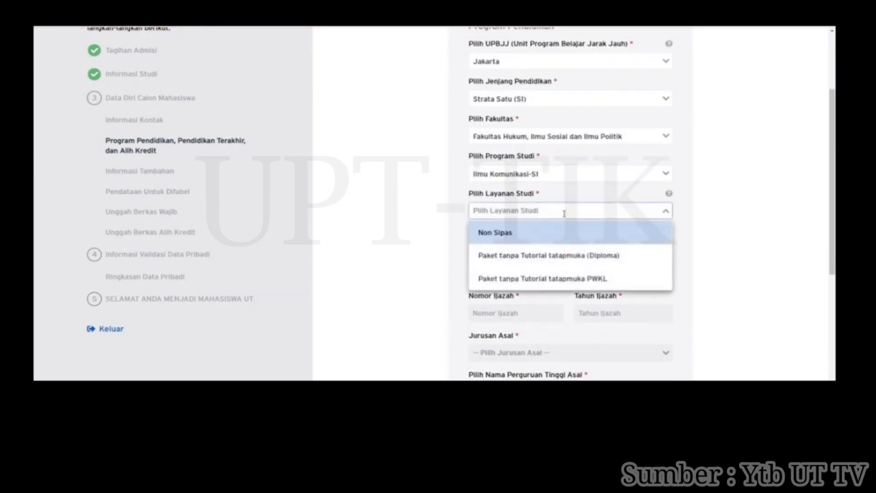
left_click(567, 234)
Step: Set the last education level to D3 with the diploma certificate number and year 2021
scroll(578, 178, "down", 3)
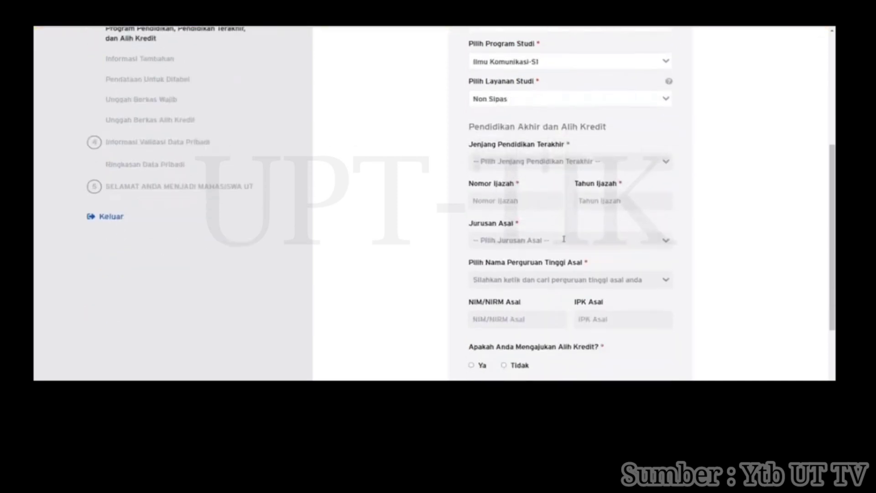
left_click(577, 162)
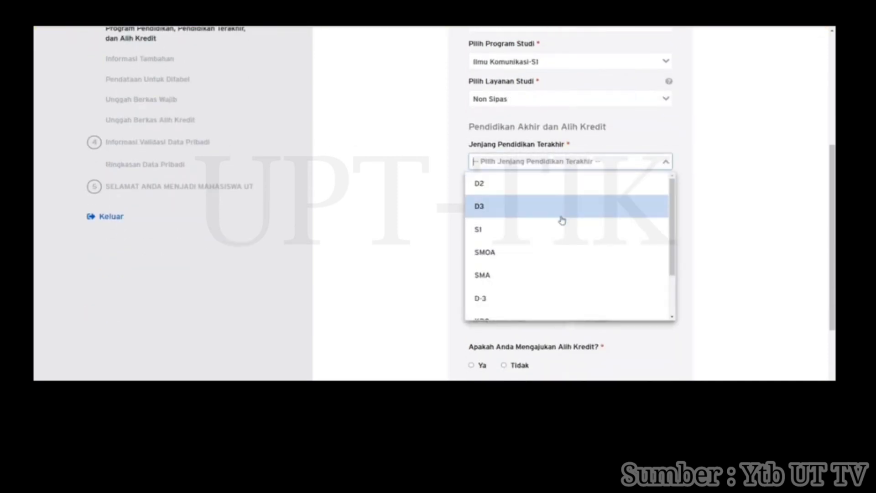
left_click(562, 211)
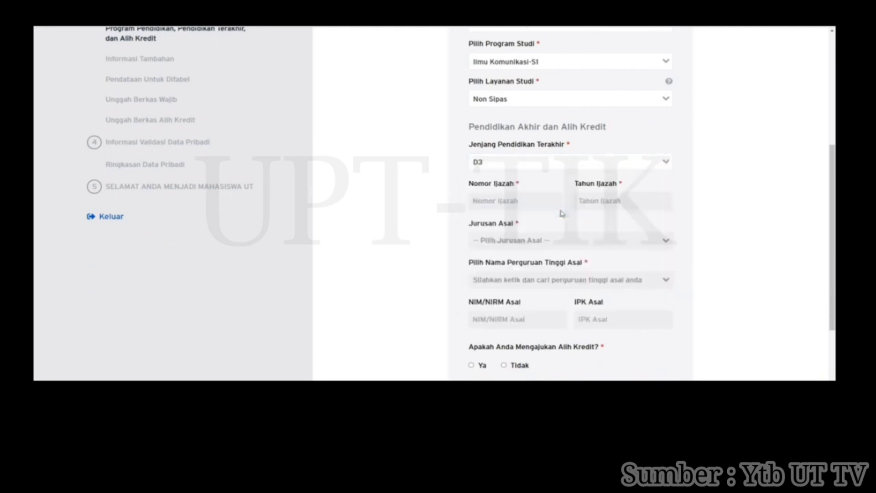
left_click(547, 198)
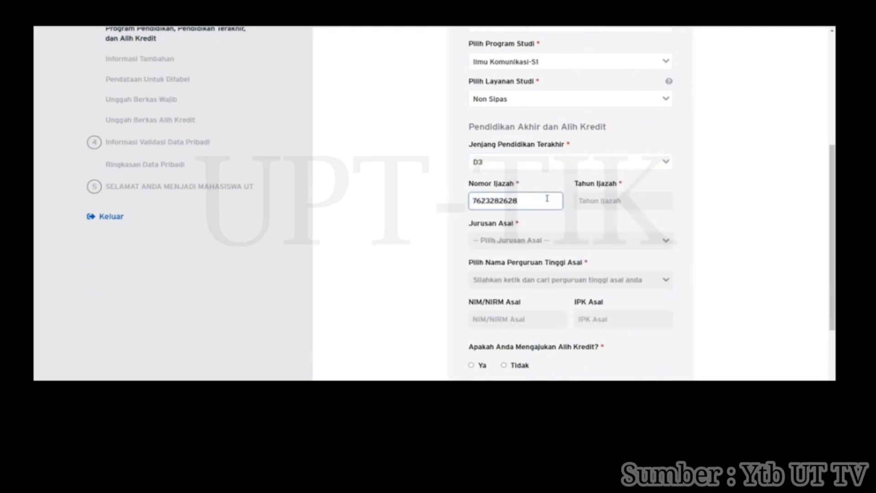
left_click(589, 205)
type("2021")
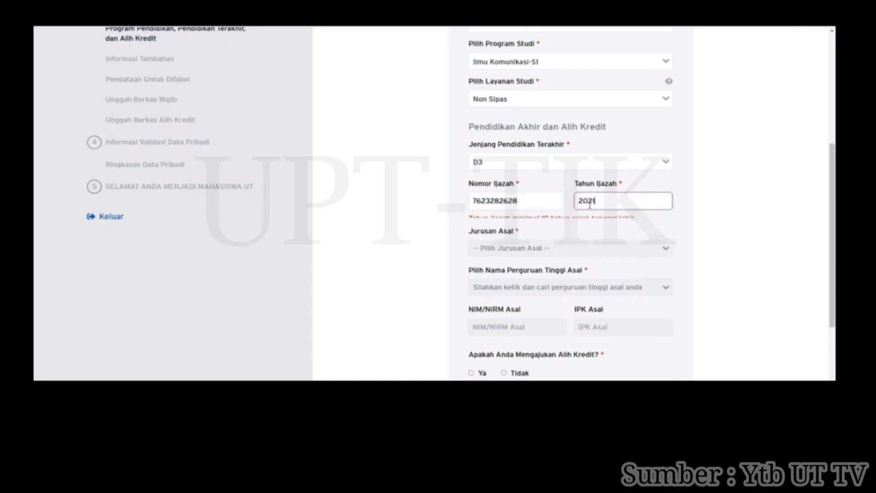
scroll(589, 205, "down", 2)
Step: Choose D3 Non Relevan (Ekonomi Pembangunan) at Universitas Andalas, and enter the previous student number and IPK 3,25
left_click(574, 185)
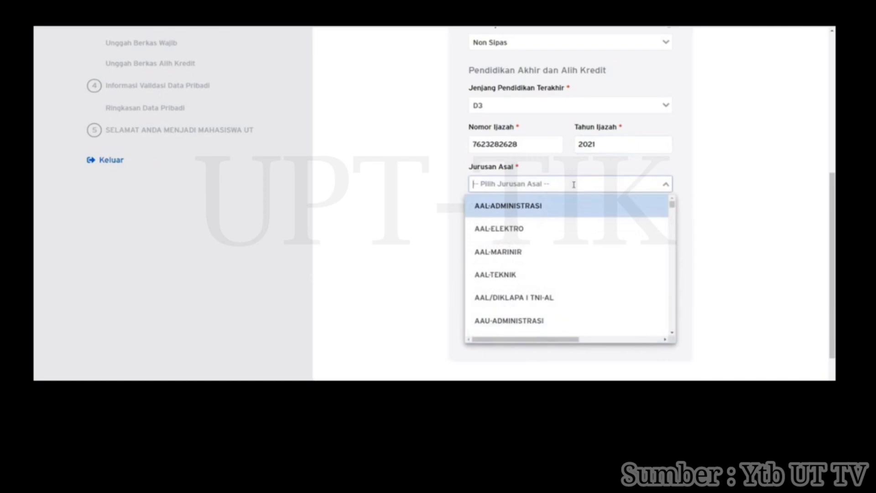
type("ekonomi")
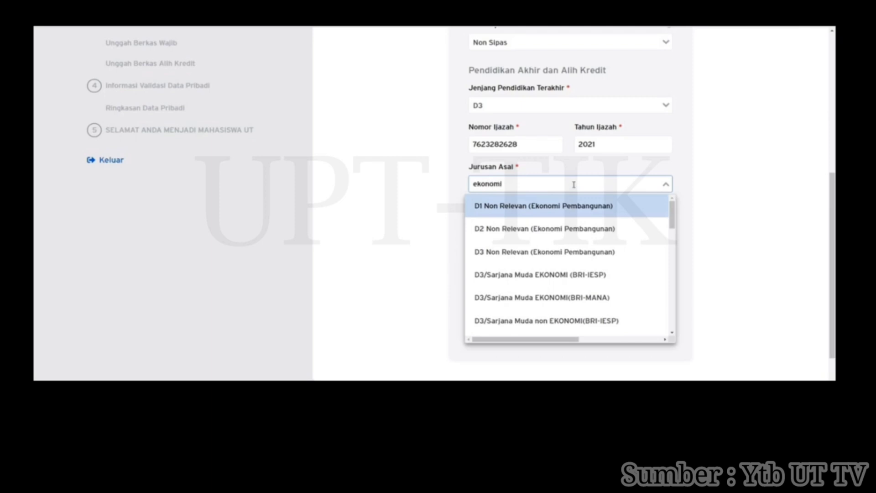
left_click(566, 252)
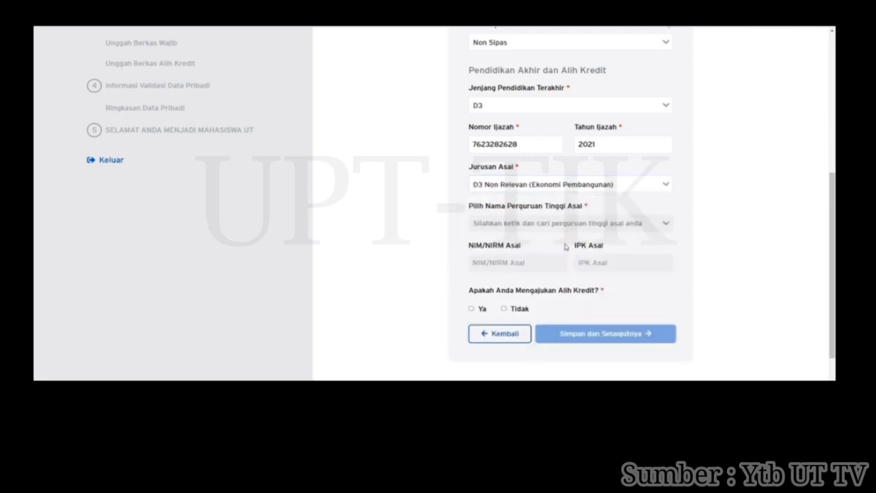
left_click(567, 227)
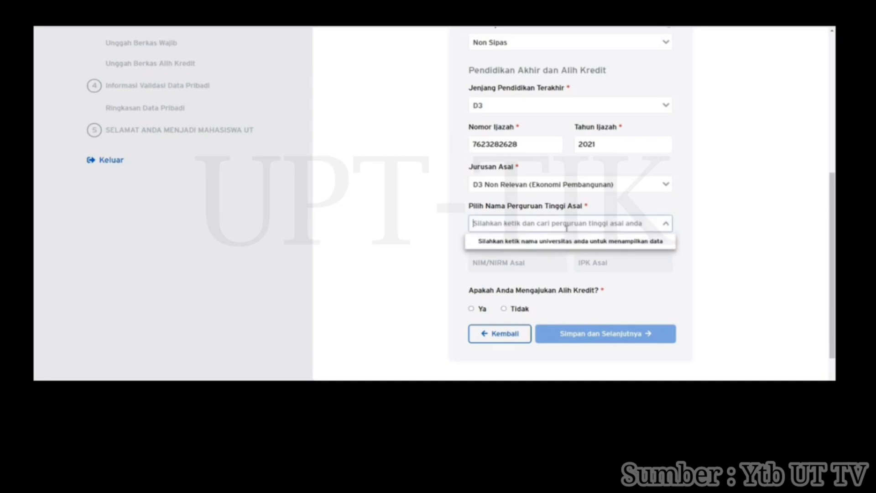
type("universitas")
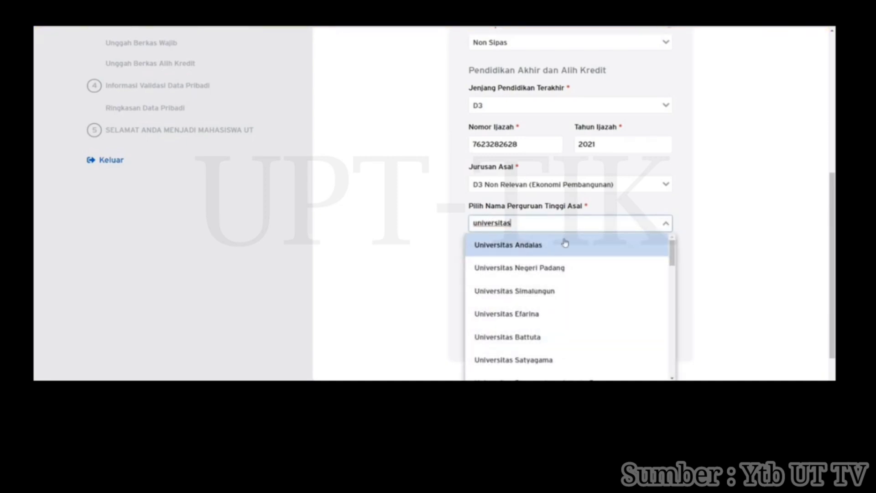
left_click(566, 242)
left_click(543, 267)
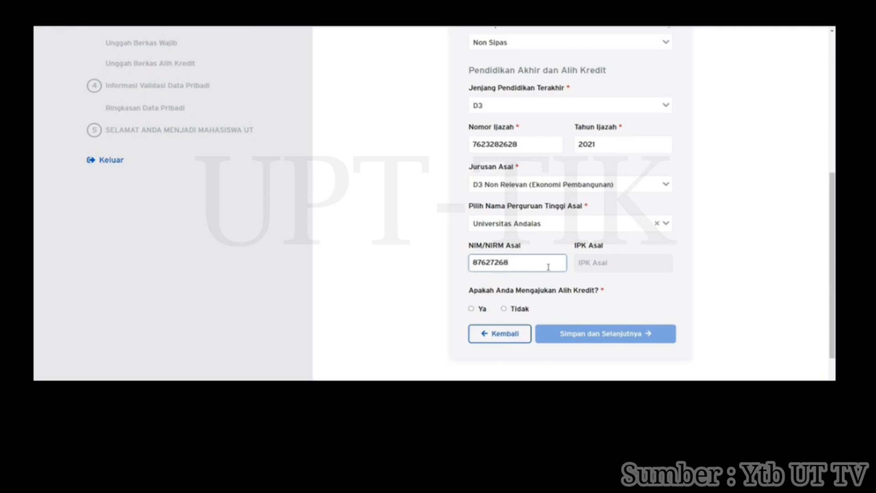
left_click(588, 264)
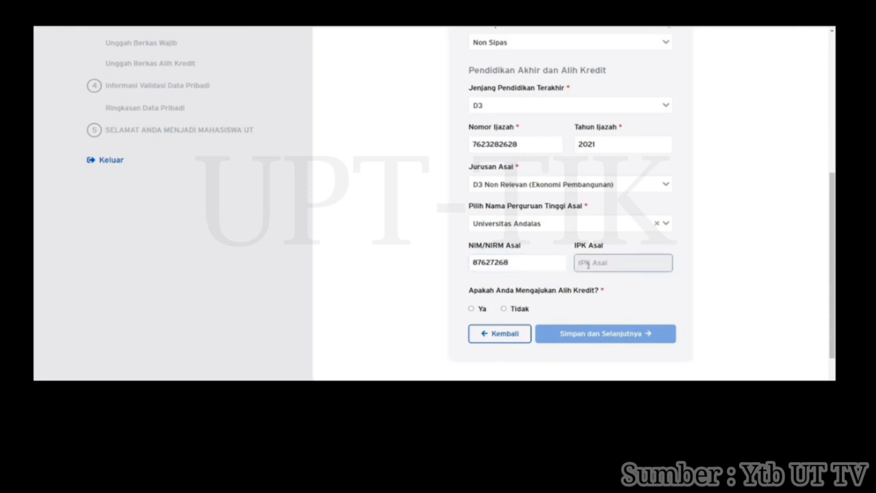
type("3,25")
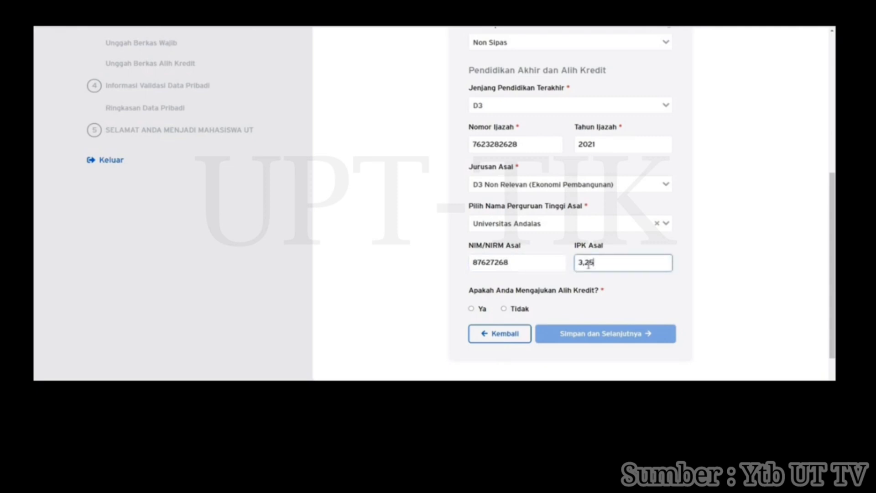
Step: Answer Tidak to credit transfer and save the education details
left_click(629, 287)
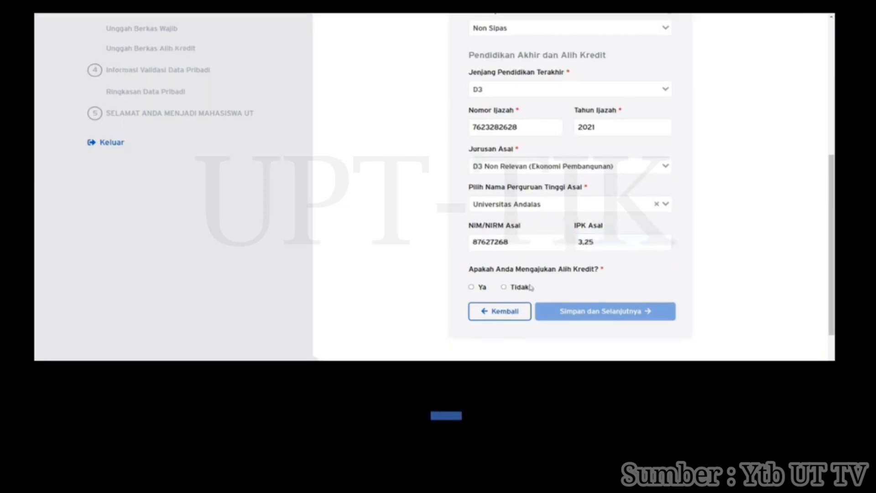
left_click(472, 287)
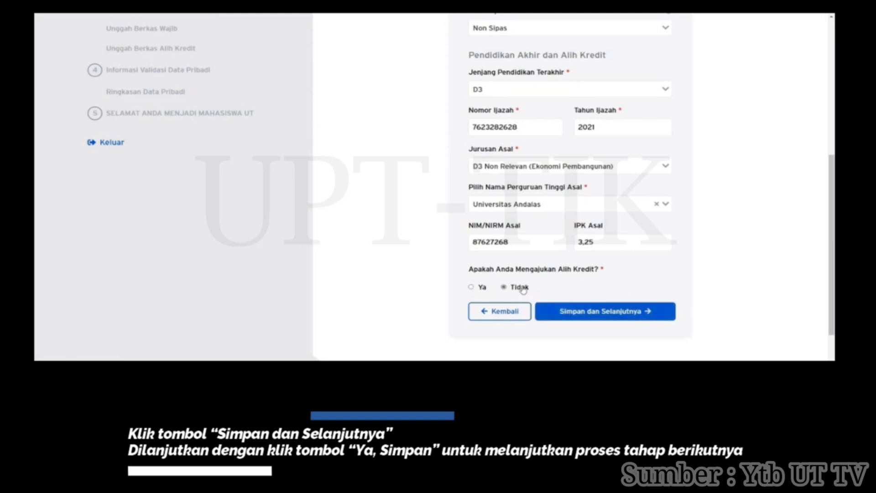
left_click(615, 308)
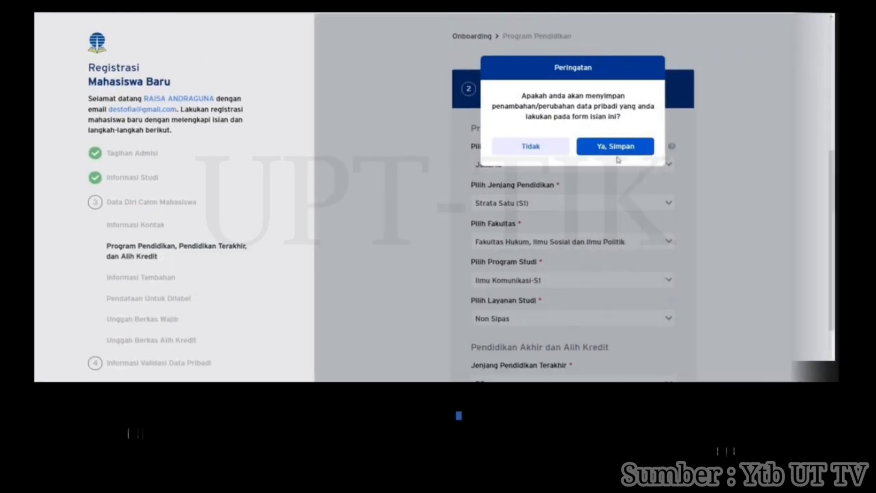
left_click(616, 147)
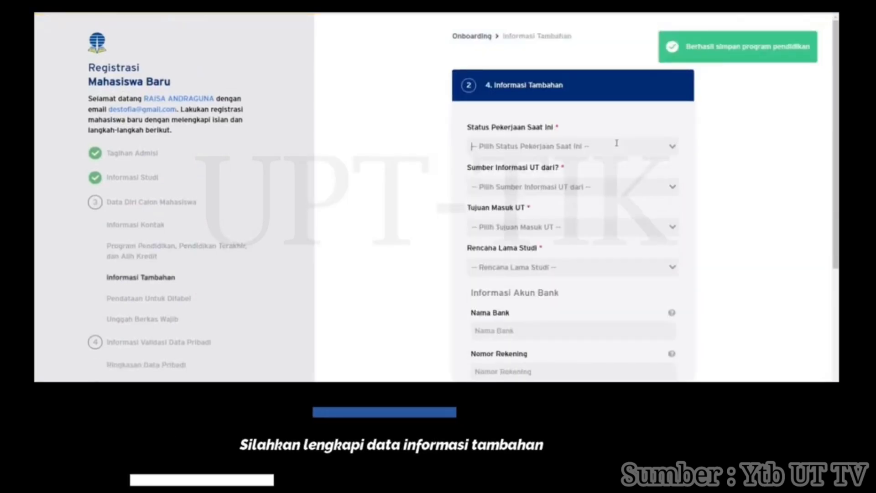
Step: Set employment to WIRASWASTA, source Website UT, reason Menambah Ilmu and study length 8 semester
left_click(616, 145)
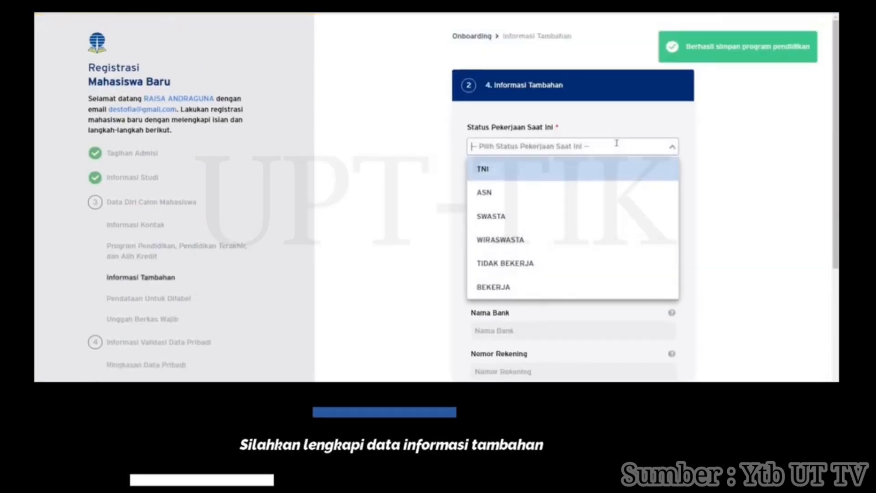
left_click(557, 240)
left_click(562, 187)
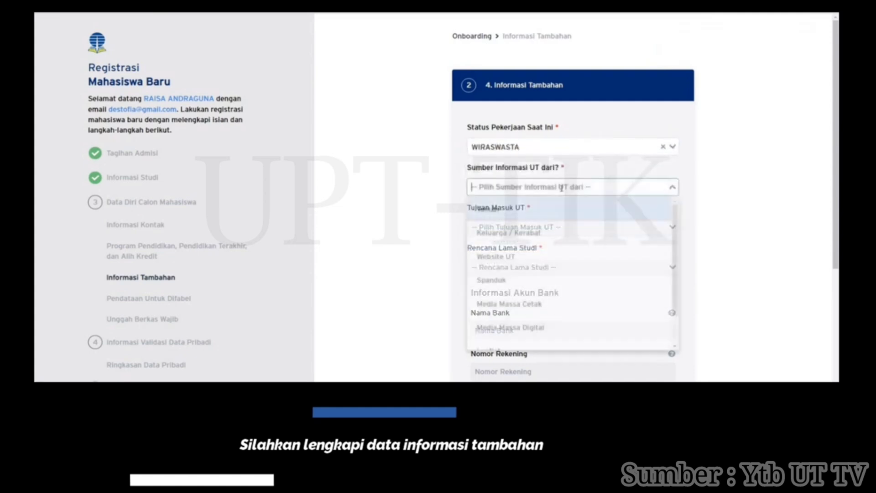
left_click(542, 255)
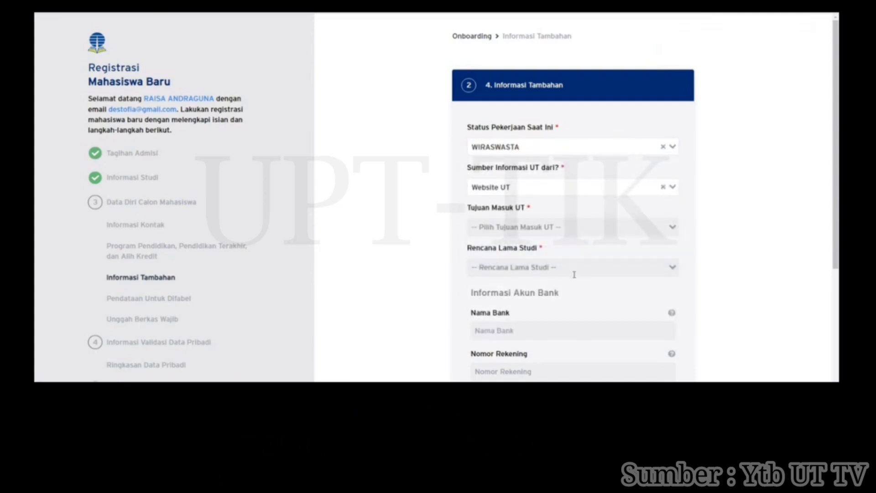
scroll(575, 275, "down", 1)
left_click(583, 167)
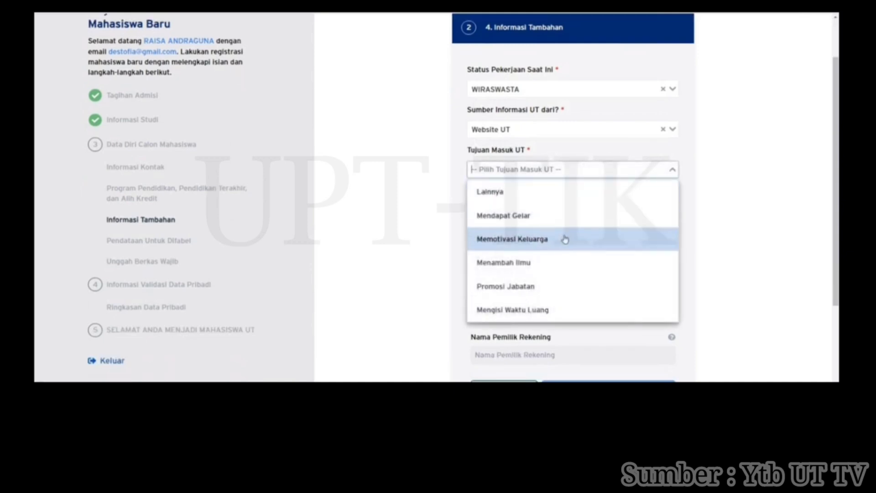
left_click(562, 259)
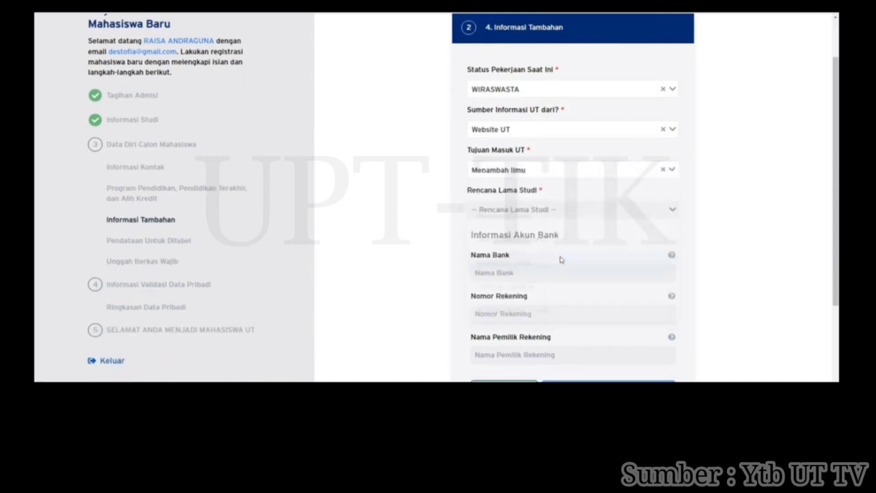
left_click(565, 211)
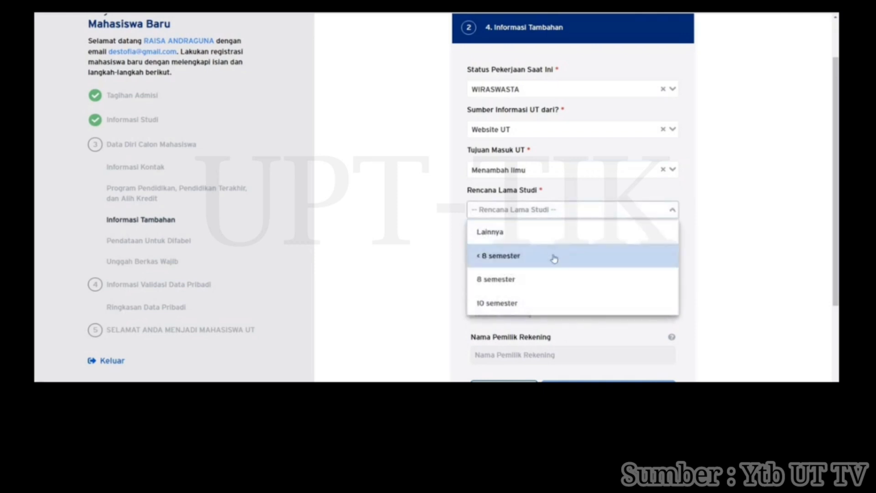
left_click(550, 279)
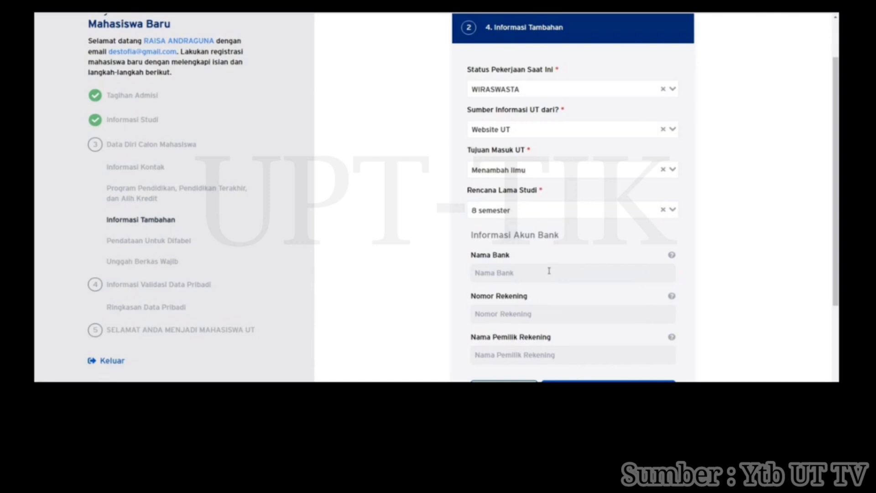
Step: Pass over the bank name and account fields, then save the additional information
left_click(549, 270)
left_click(542, 312)
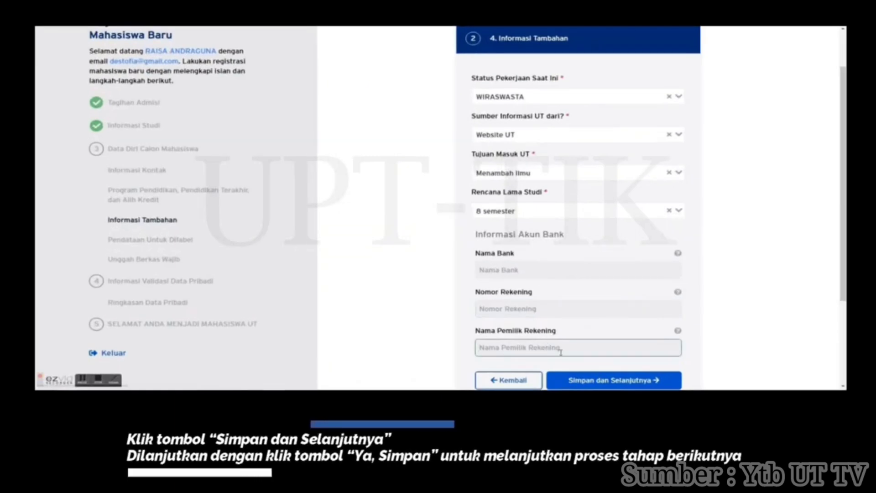
left_click(589, 381)
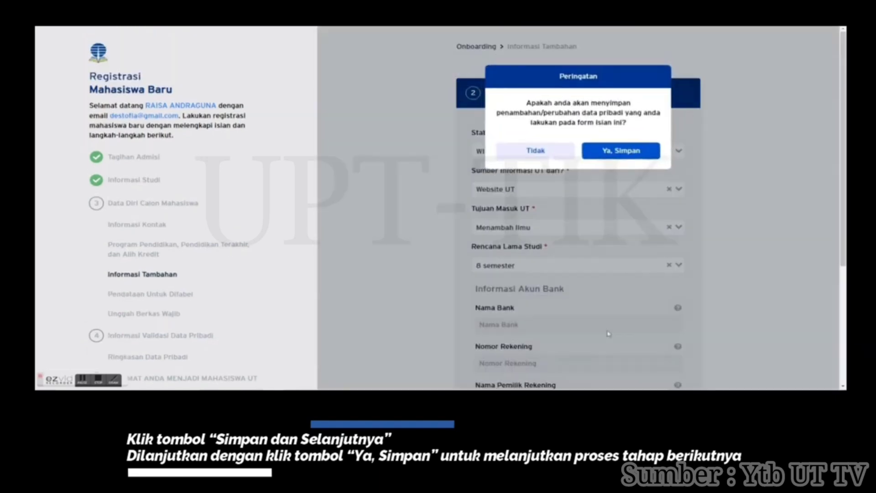
left_click(623, 151)
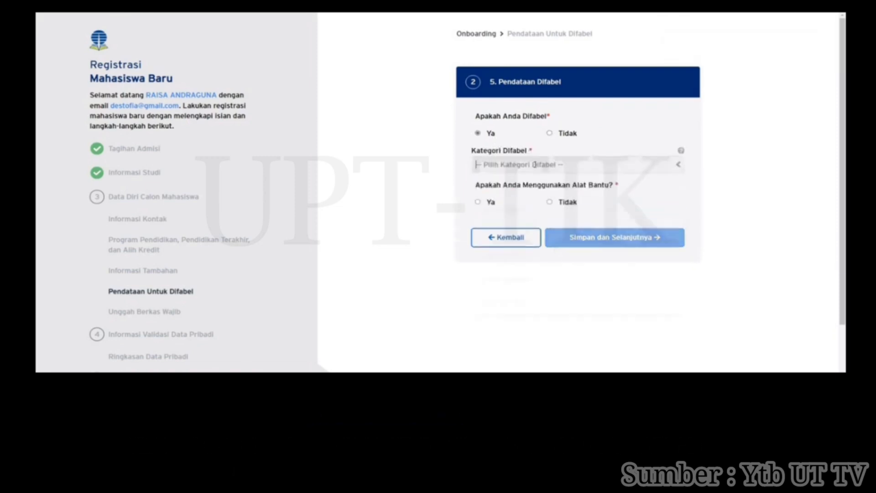
Step: Answer Tidak to Apakah Anda Difabel and save the disability data, confirming with Ya, Simpan
left_click(534, 164)
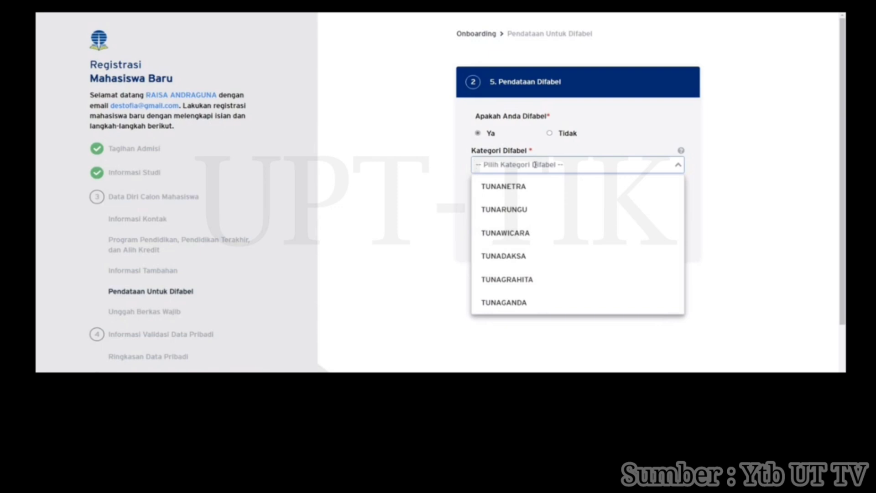
left_click(529, 208)
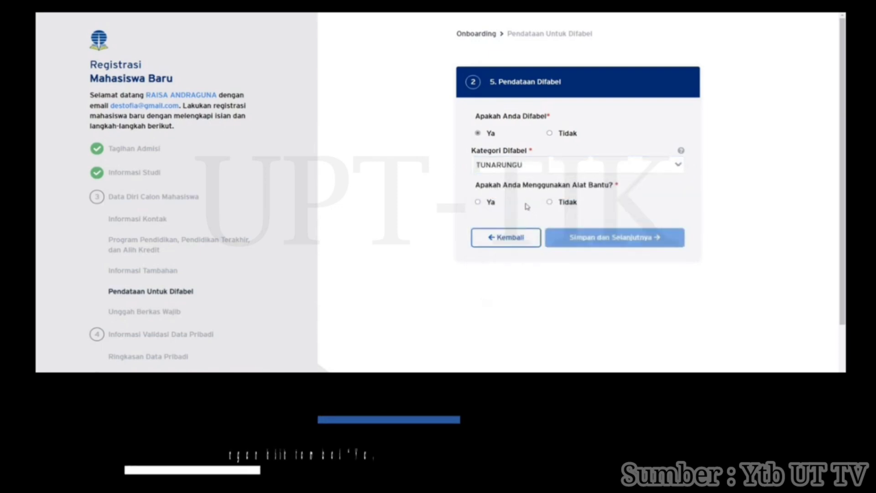
left_click(477, 203)
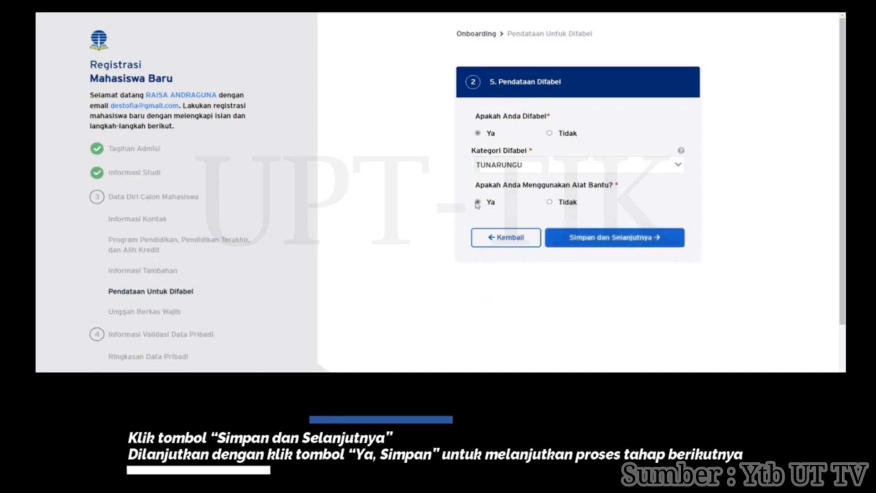
left_click(549, 133)
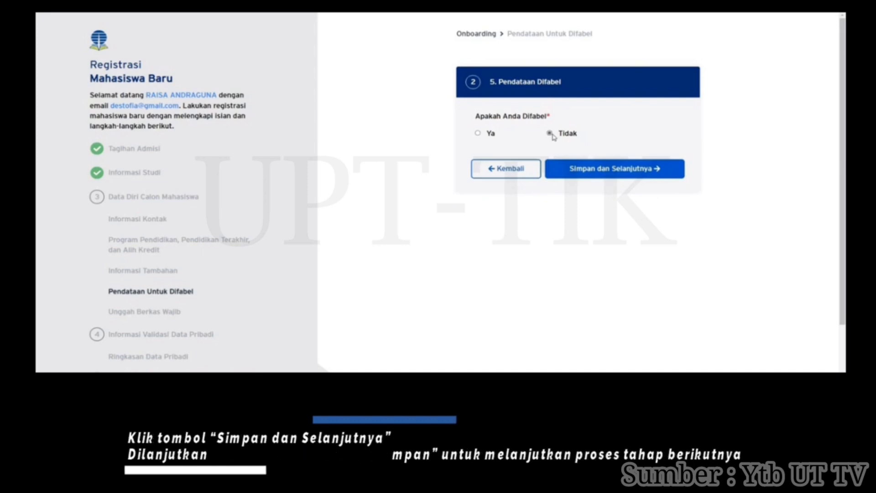
left_click(608, 171)
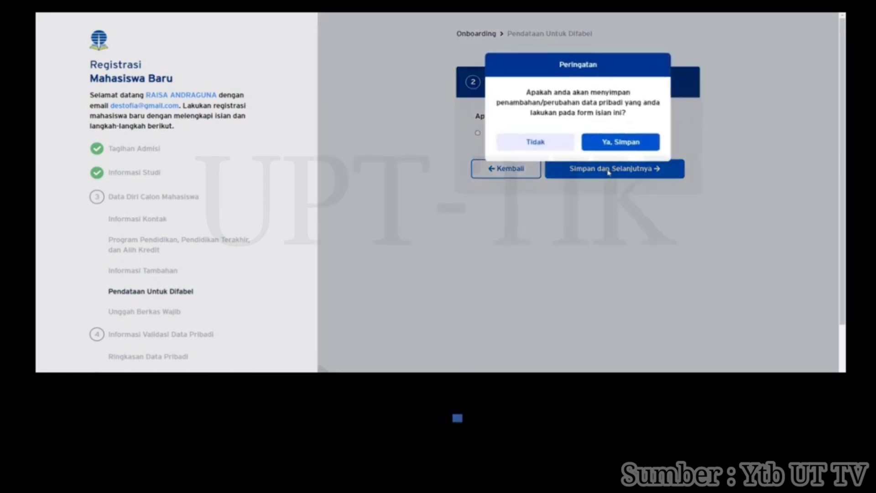
left_click(614, 145)
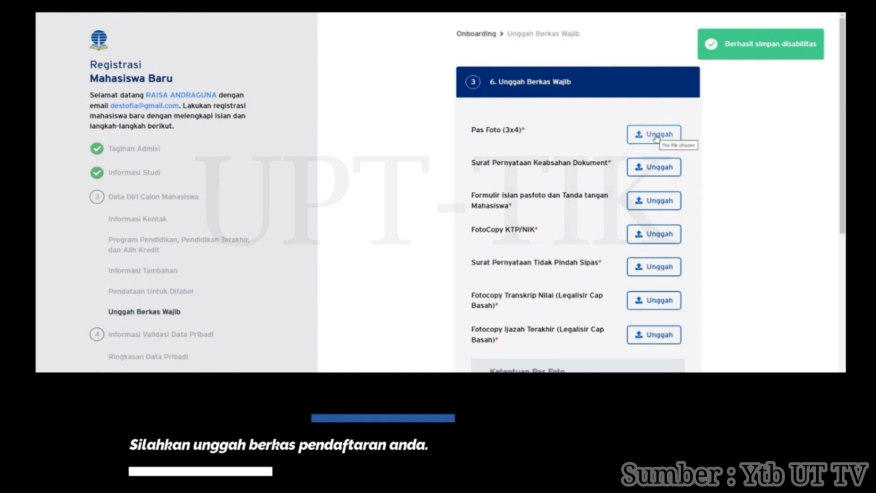
Step: Choose SIA Universitas Terbuka - 5G.jpg from Downloads for the Pas Foto (3x4) upload
scroll(655, 137, "down", 2)
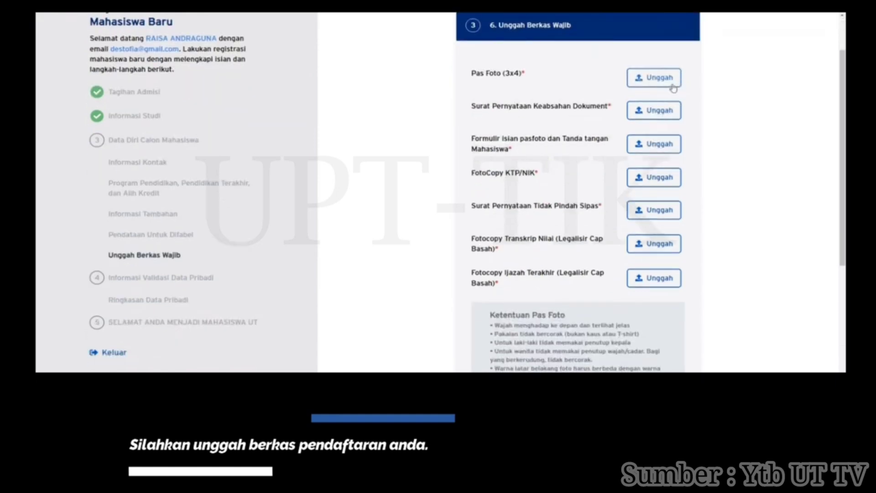
left_click(670, 78)
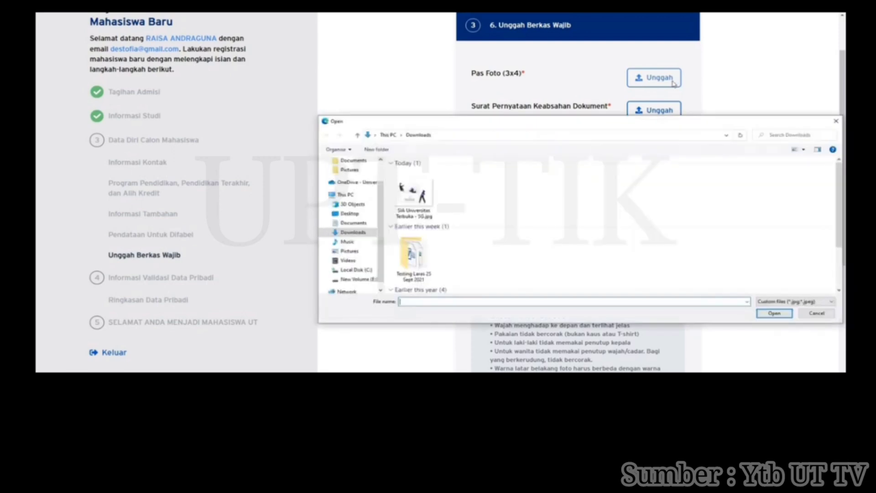
left_click(417, 196)
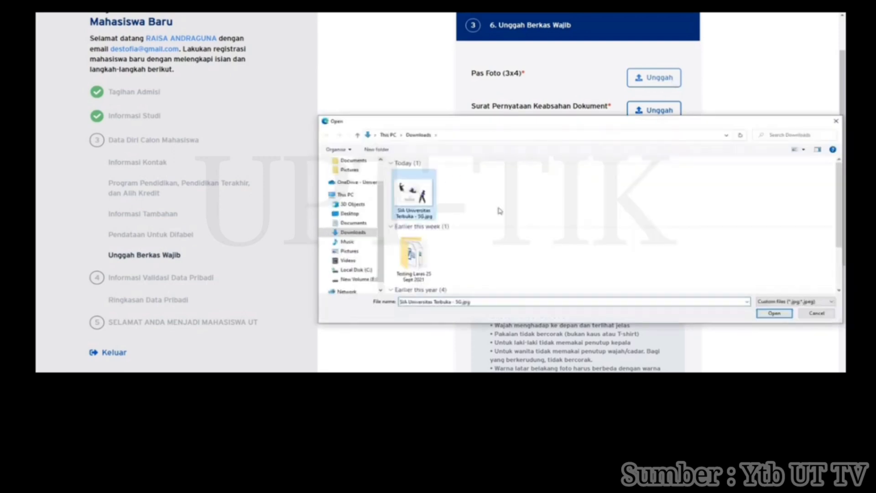
left_click(767, 315)
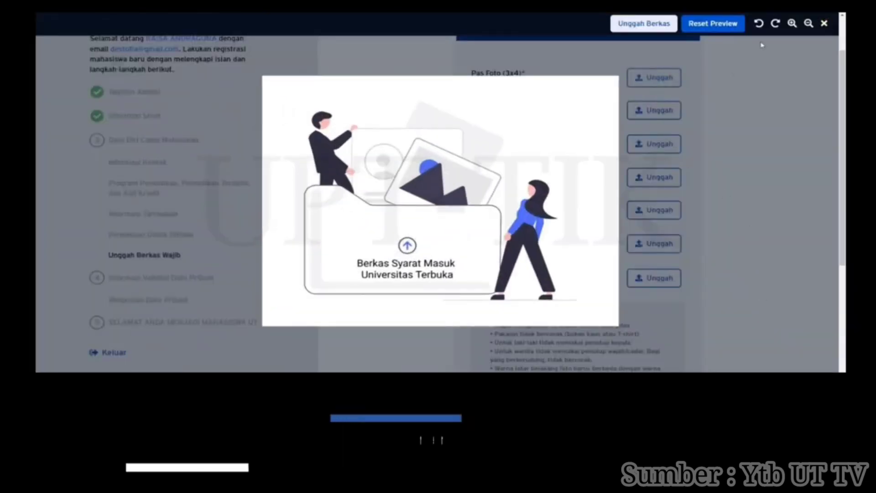
Step: Check the photo preview's rotation and zoom, upload it with Unggah Berkas, and view it
left_click(778, 26)
left_click(777, 25)
left_click(778, 26)
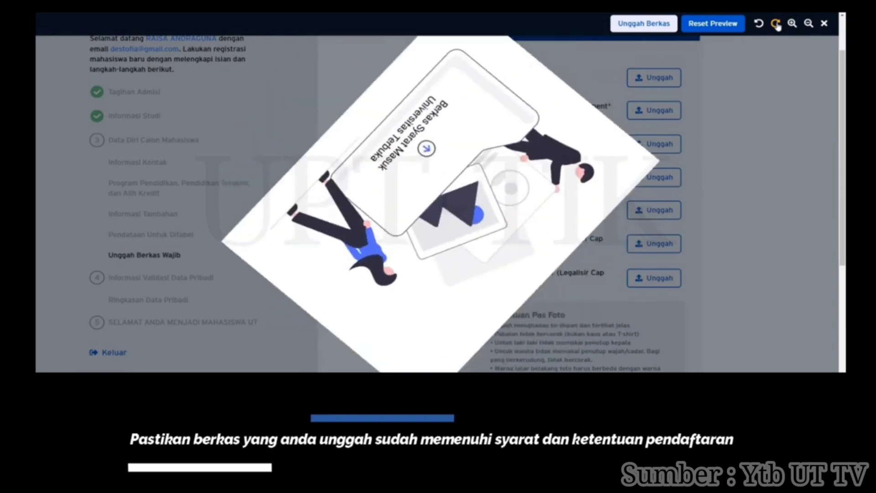
left_click(759, 24)
left_click(733, 25)
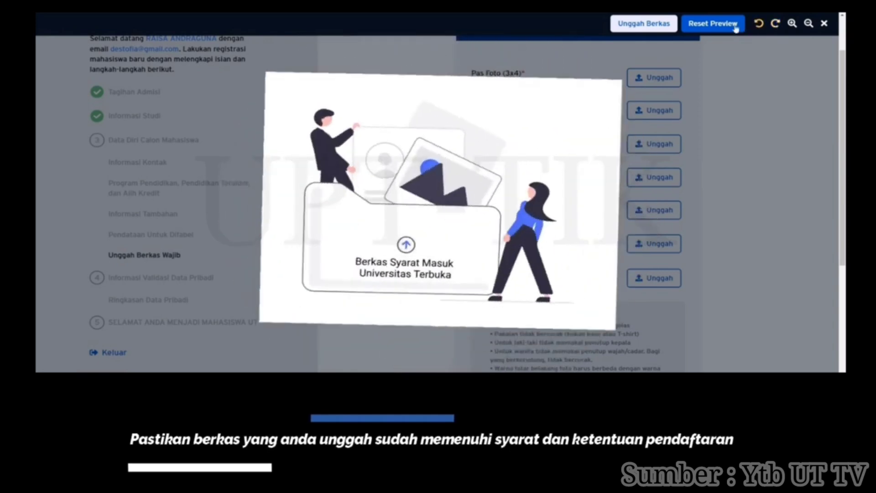
left_click(793, 24)
left_click(792, 23)
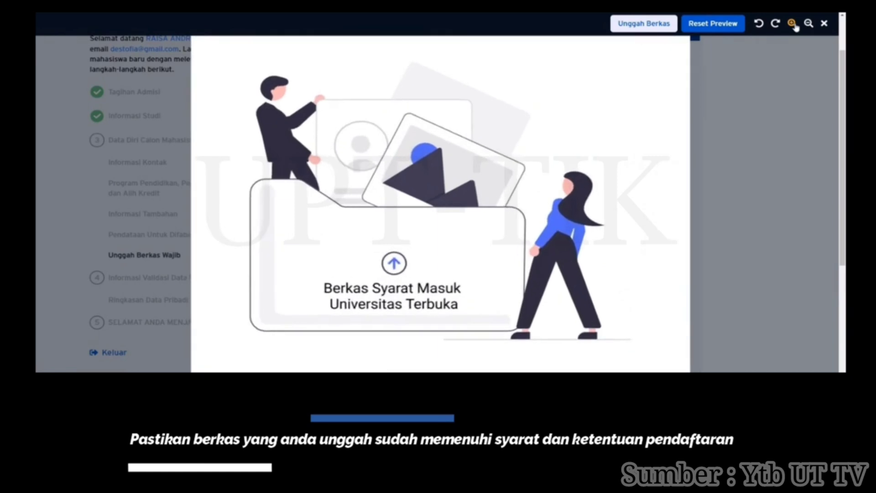
left_click(808, 24)
left_click(809, 24)
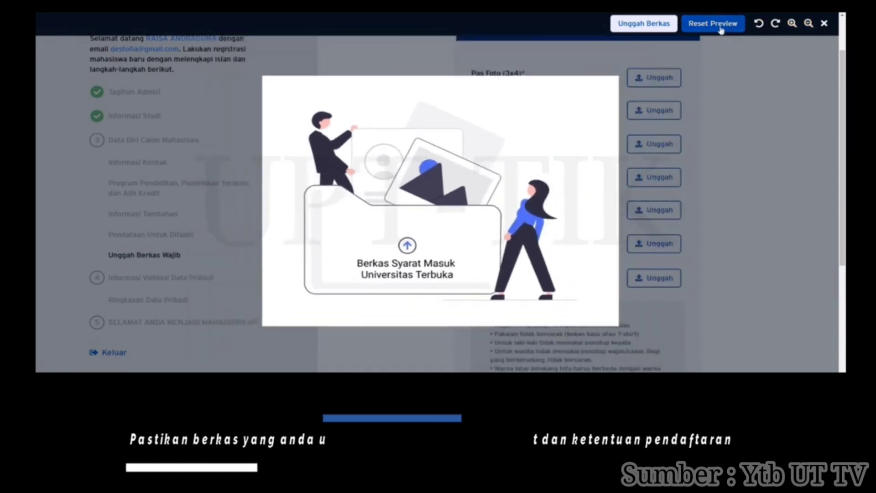
left_click(667, 27)
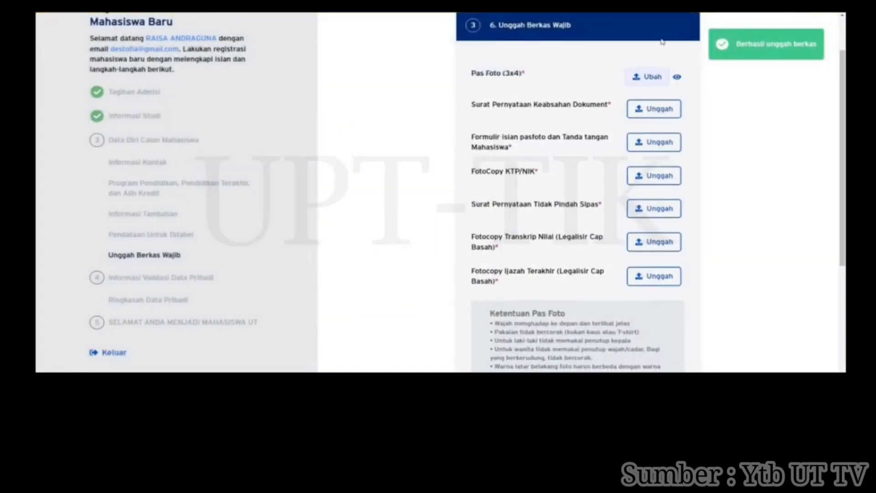
left_click(678, 78)
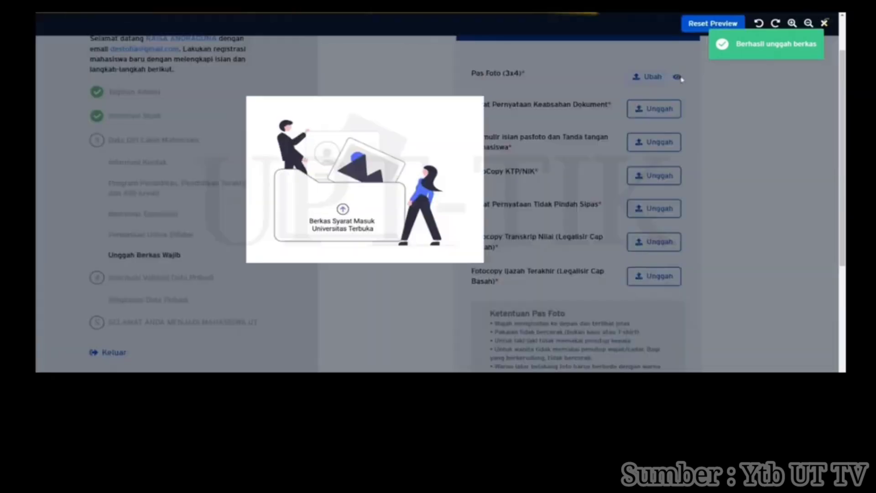
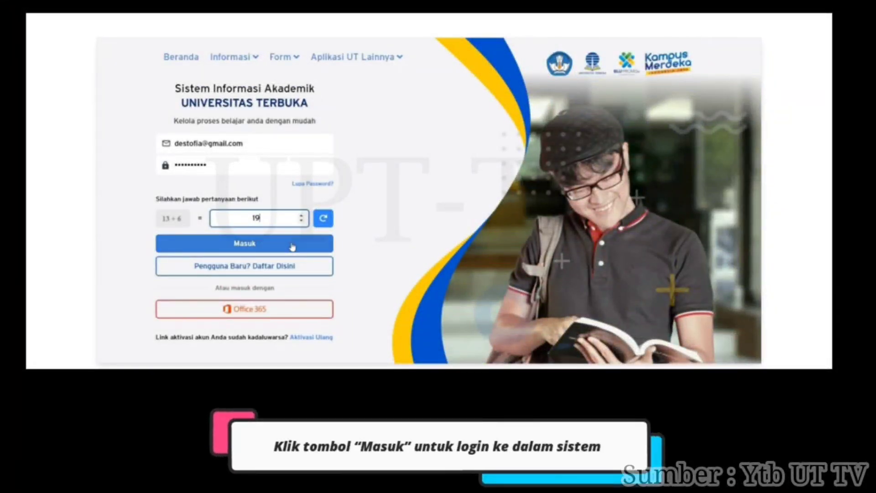
Step: Log in, then continue past the Sudah Validasi page to Ringkasan Data Pribadi
left_click(292, 246)
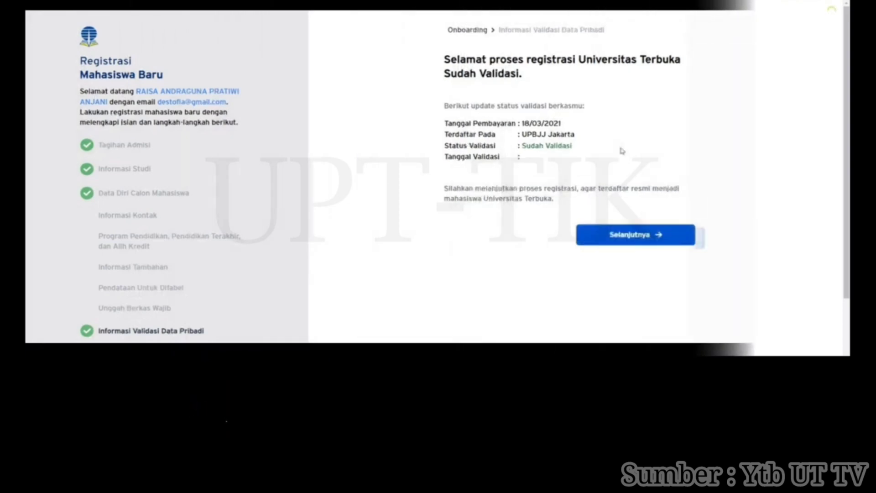
left_click(634, 241)
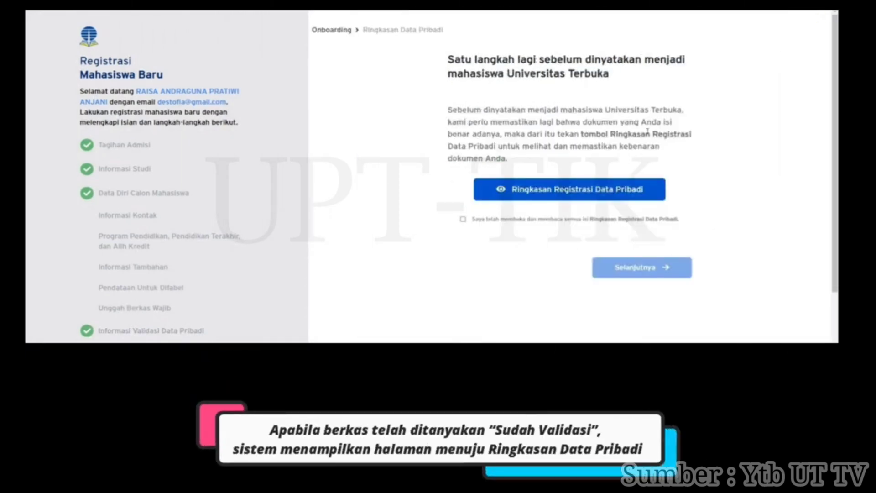
Step: Scroll through the Ringkasan Registrasi Data Pribadi form, return, and confirm having read it
left_click(620, 195)
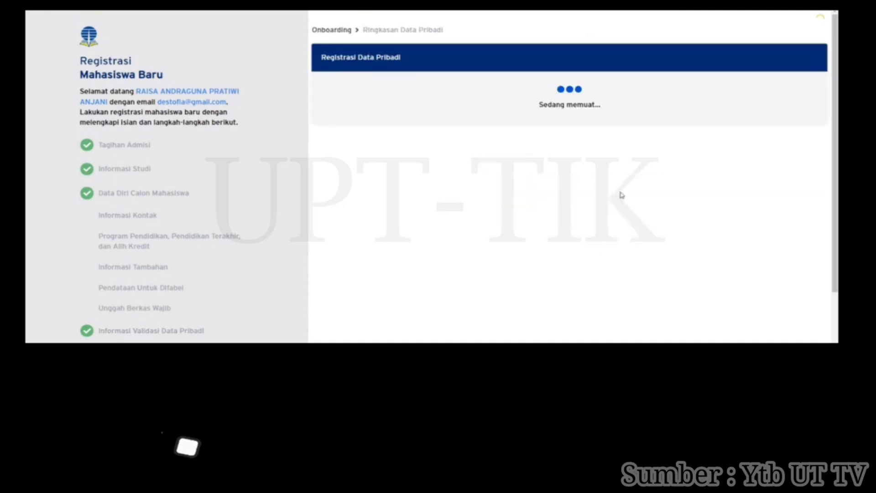
scroll(621, 195, "down", 7)
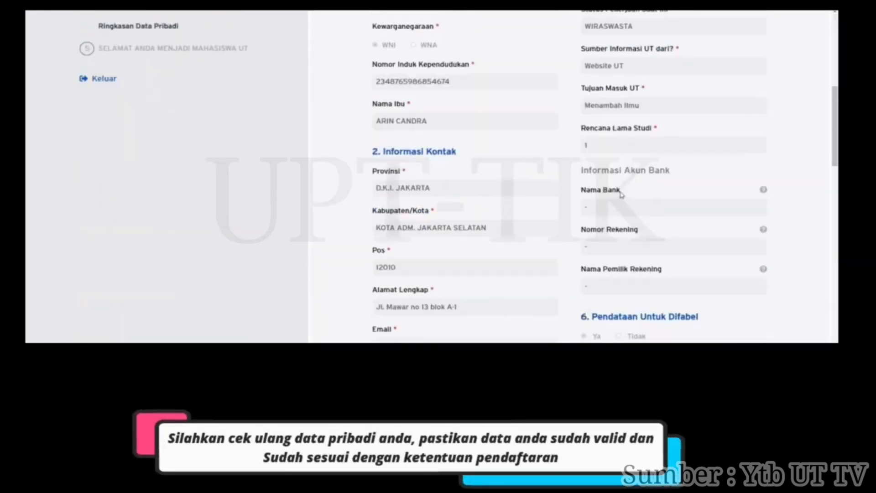
scroll(621, 195, "down", 10)
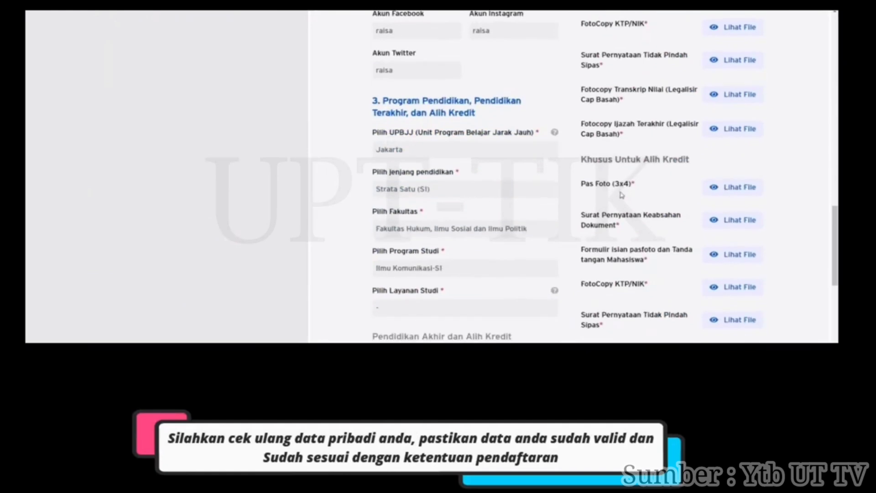
scroll(621, 194, "down", 6)
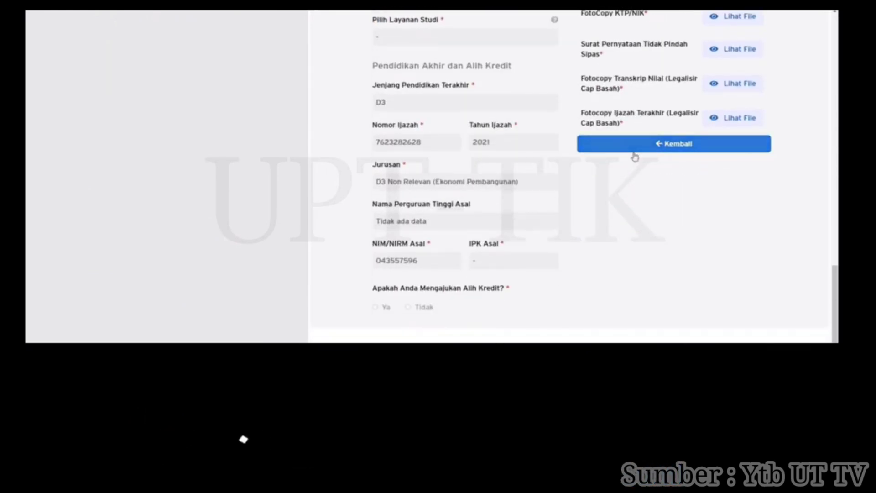
left_click(634, 155)
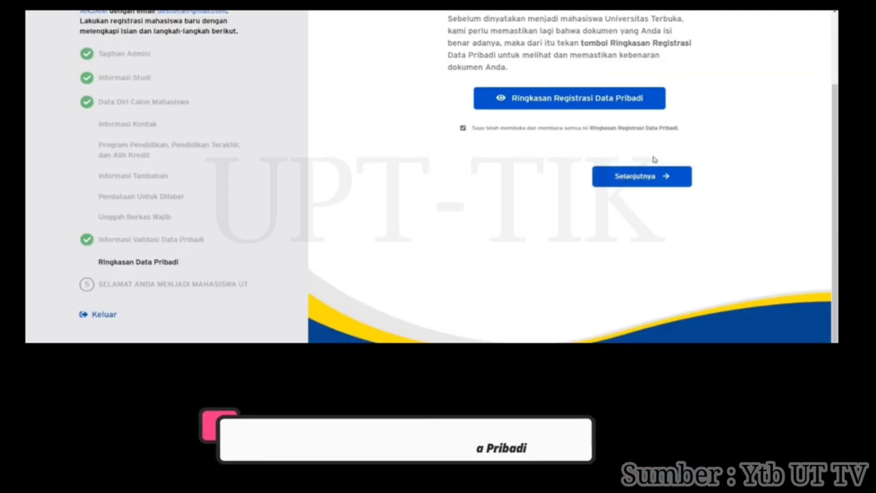
left_click(646, 186)
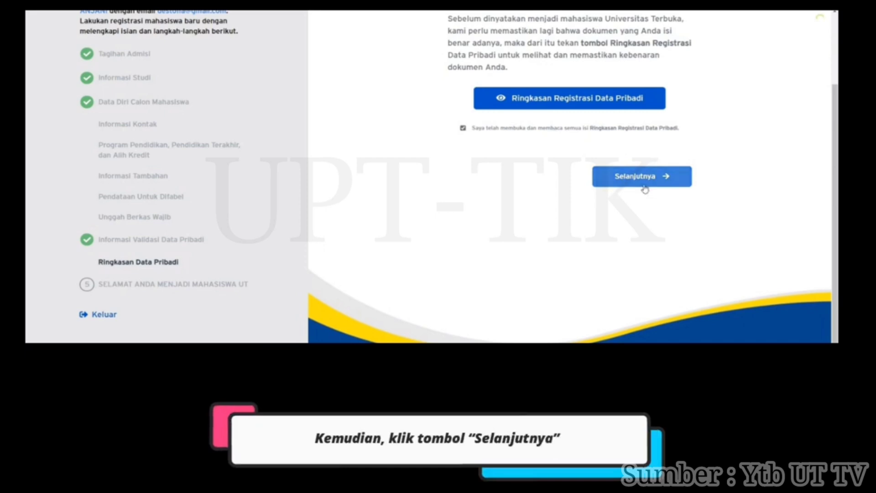
Step: Download the Surat Pernyataan, confirm both documents are downloaded, and go to the dashboard
scroll(672, 223, "up", 1)
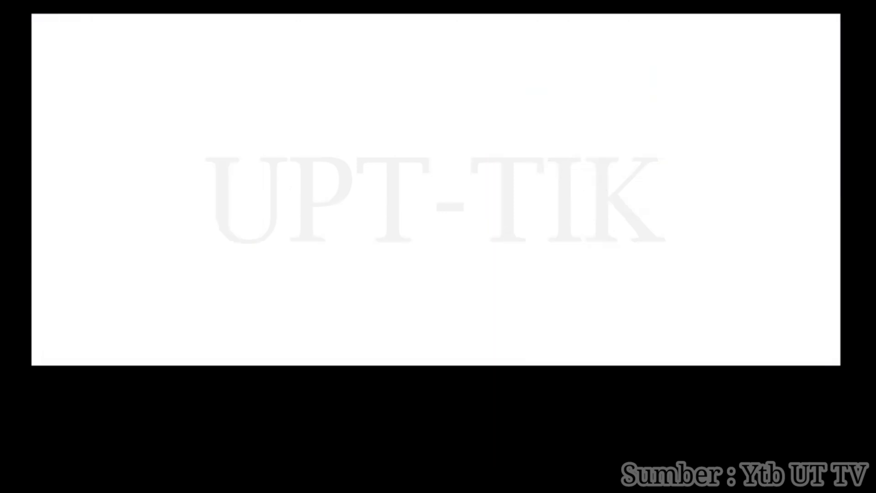
left_click(612, 282)
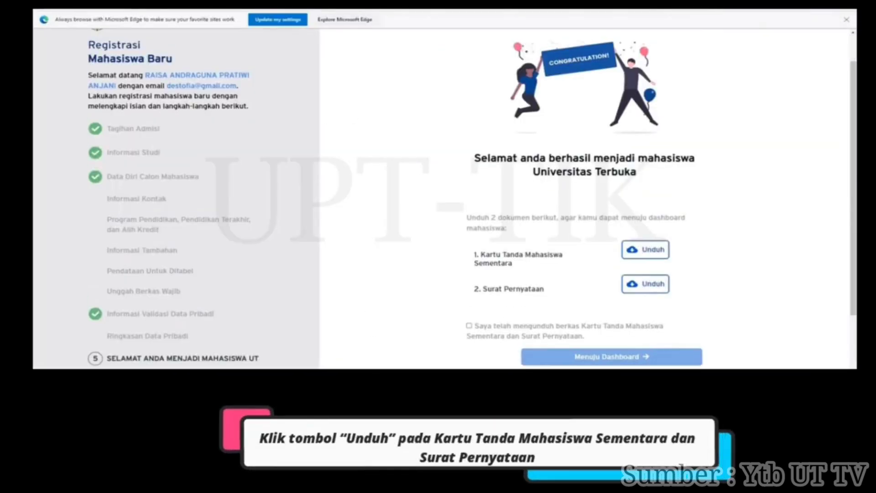
left_click(527, 329)
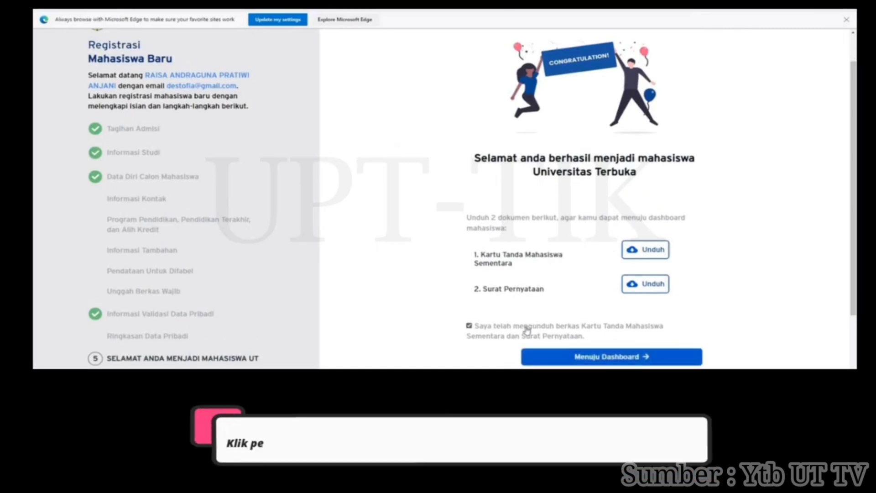
left_click(605, 357)
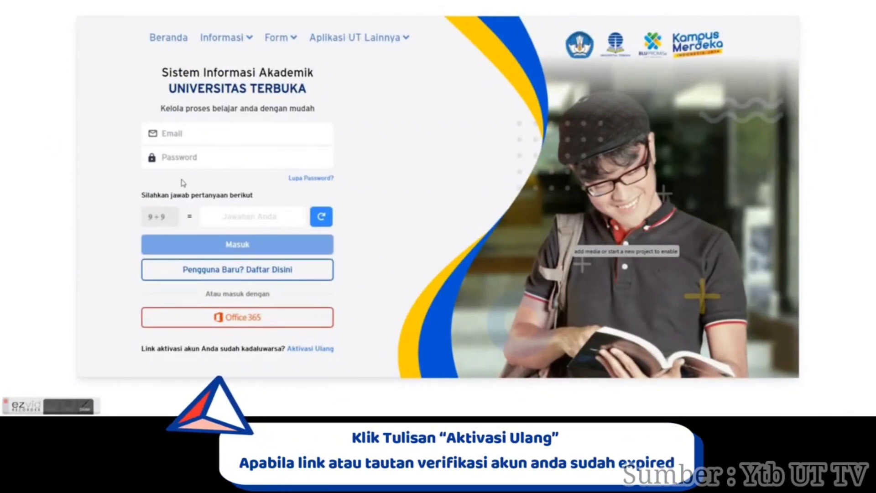
Step: Request a new activation e-mail through Aktivasi Ulang for the registered e-mail address
left_click(309, 349)
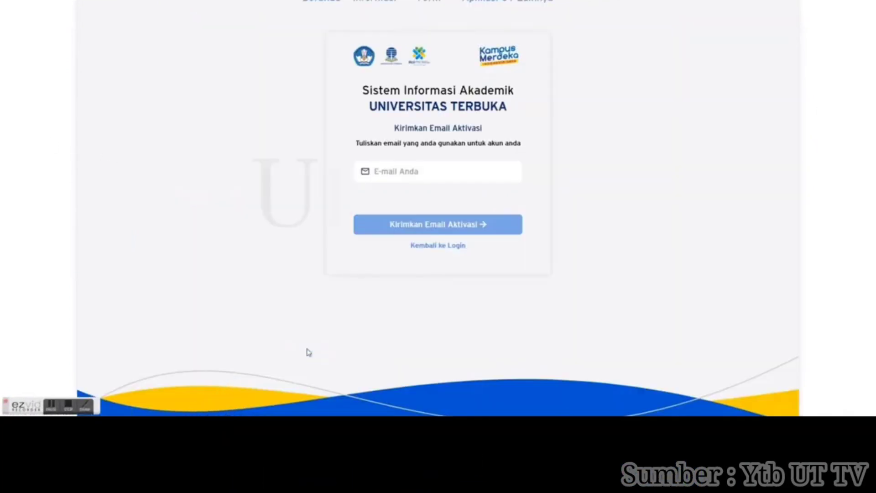
left_click(389, 173)
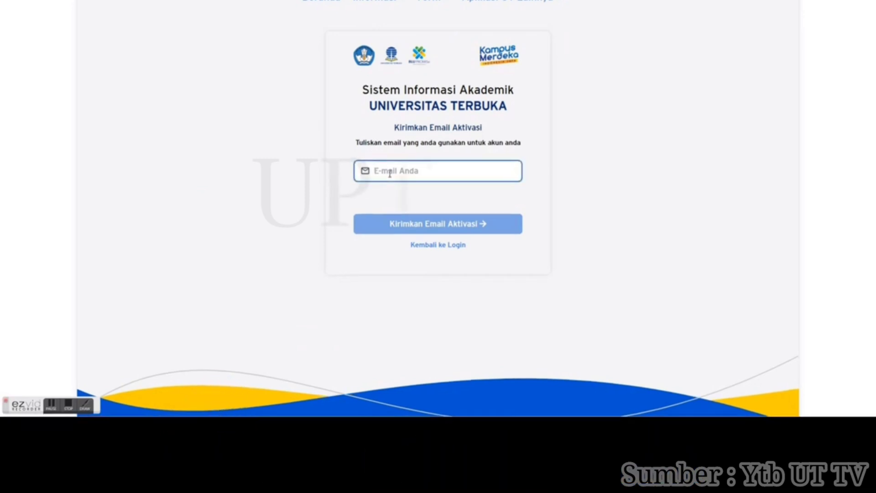
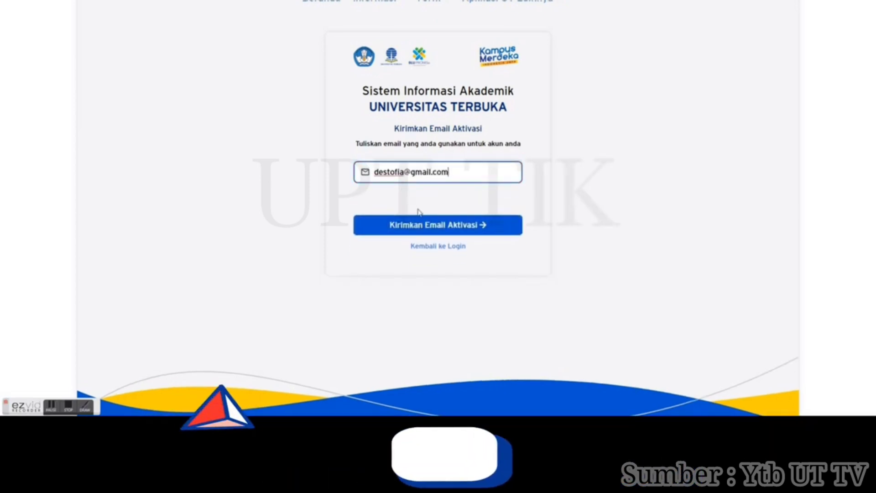
left_click(422, 229)
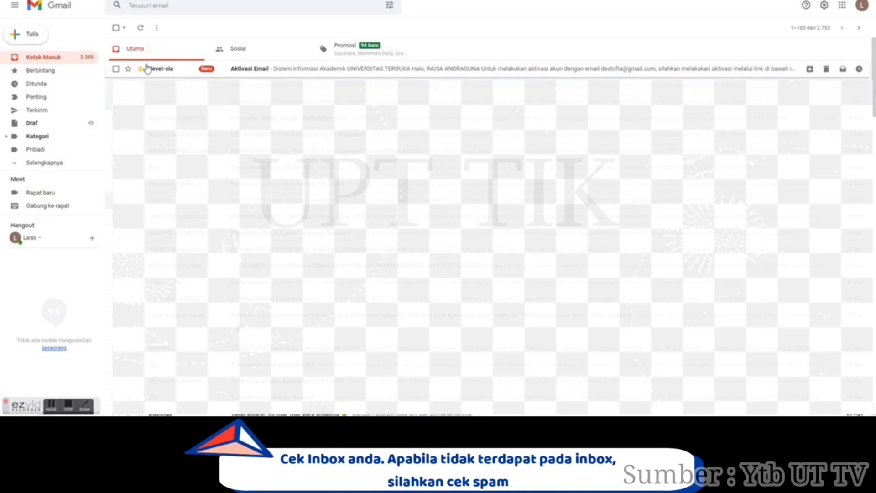
Step: Open the Aktivasi Email message in Gmail and follow its Aktivasi Sekarang link
left_click(266, 72)
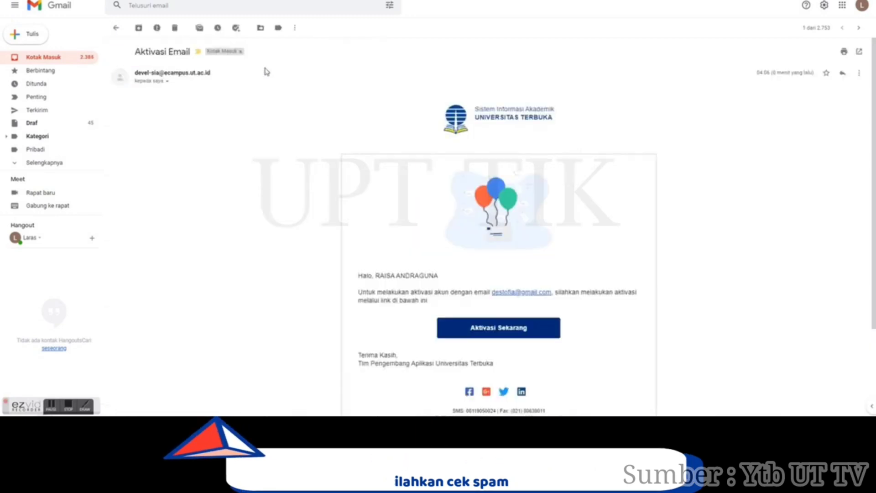
scroll(275, 89, "down", 3)
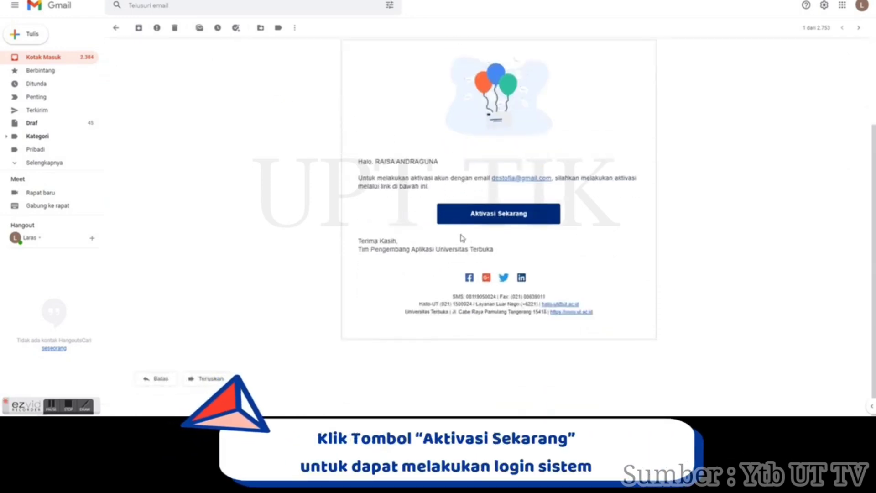
left_click(514, 214)
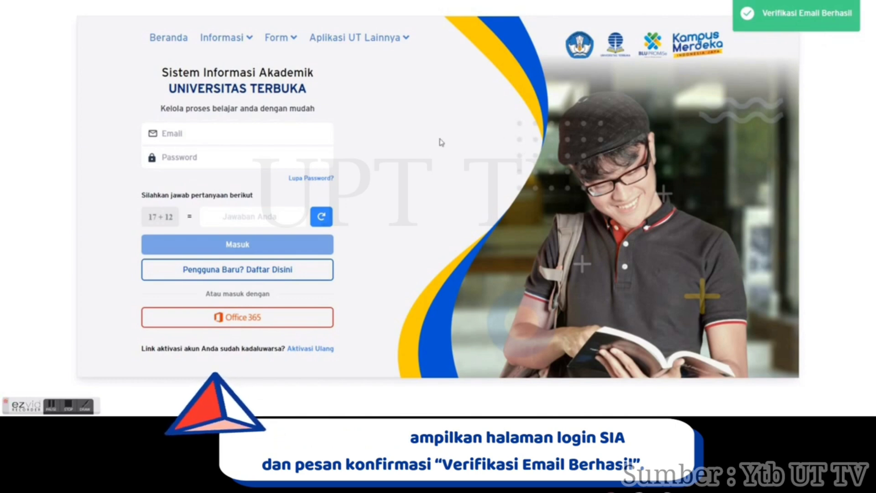
Step: Sign in with the account e-mail and password, answering 17 + 12 with 29
left_click(305, 137)
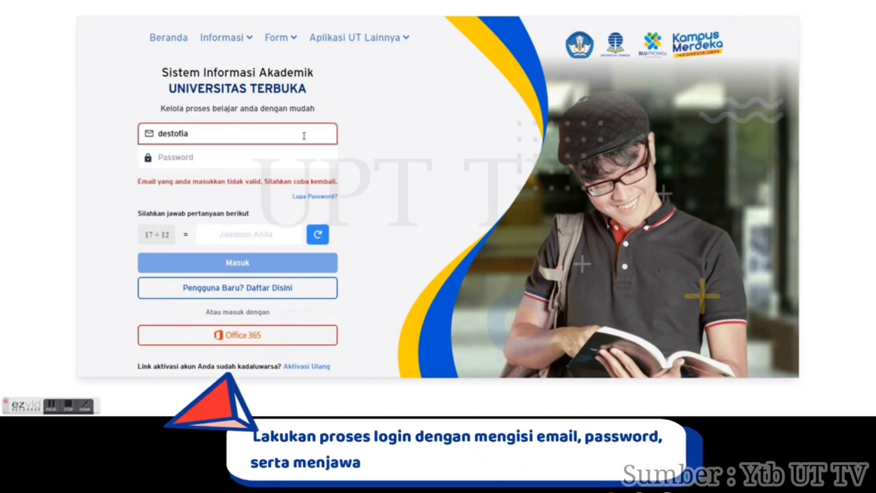
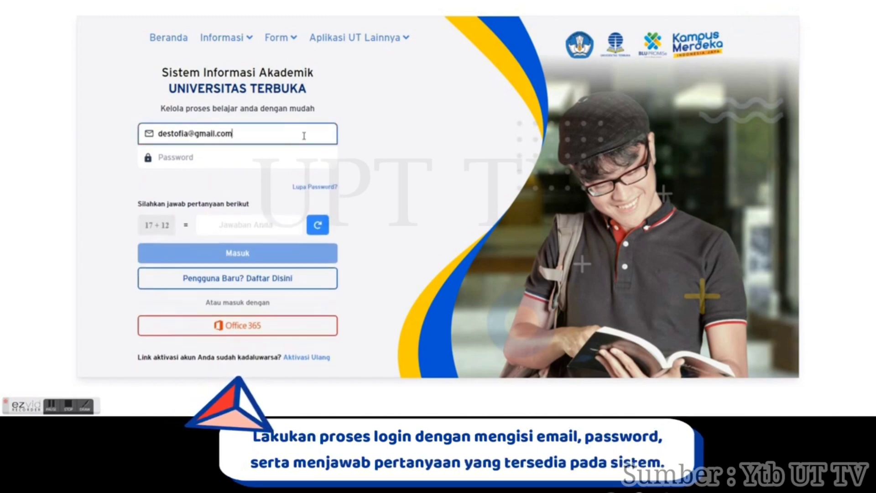
left_click(254, 155)
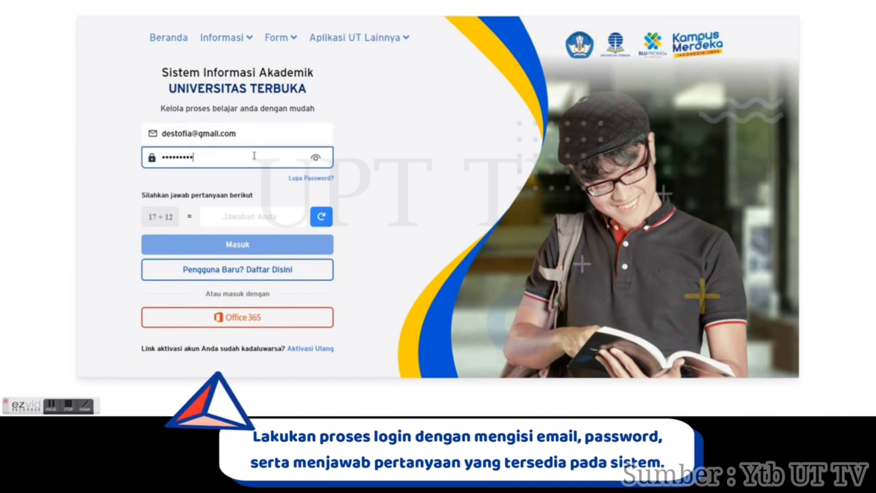
left_click(261, 211)
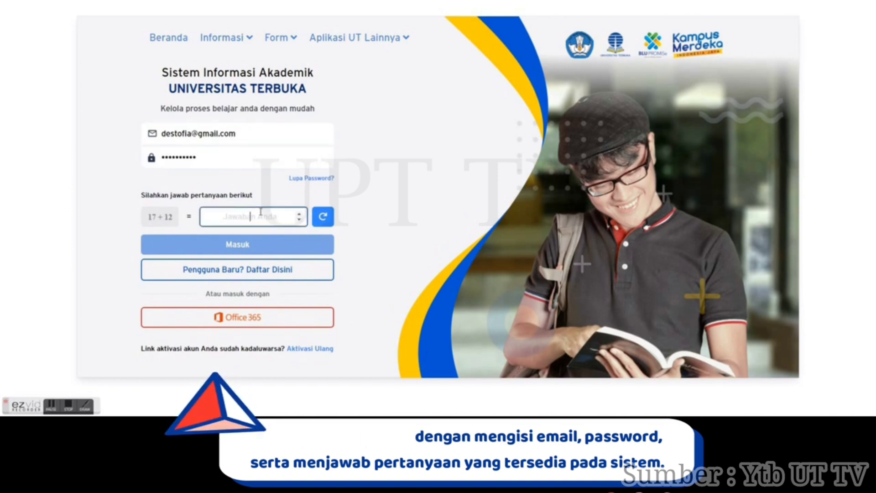
type("29")
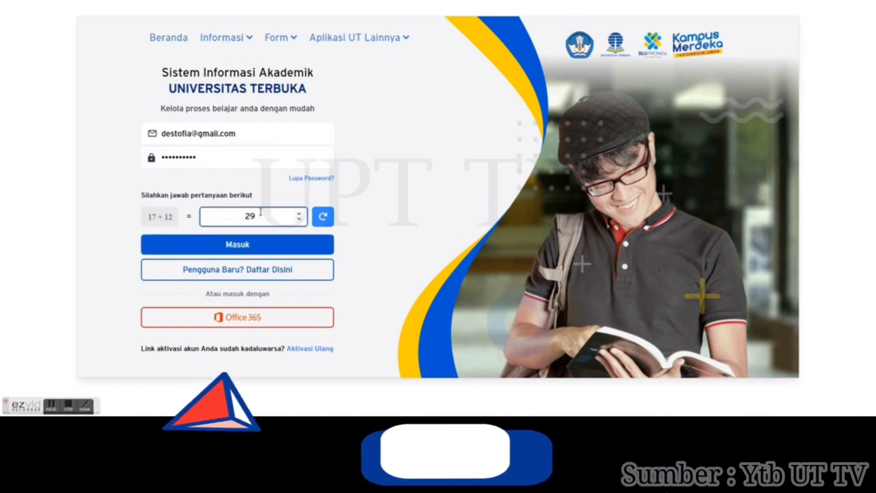
left_click(261, 246)
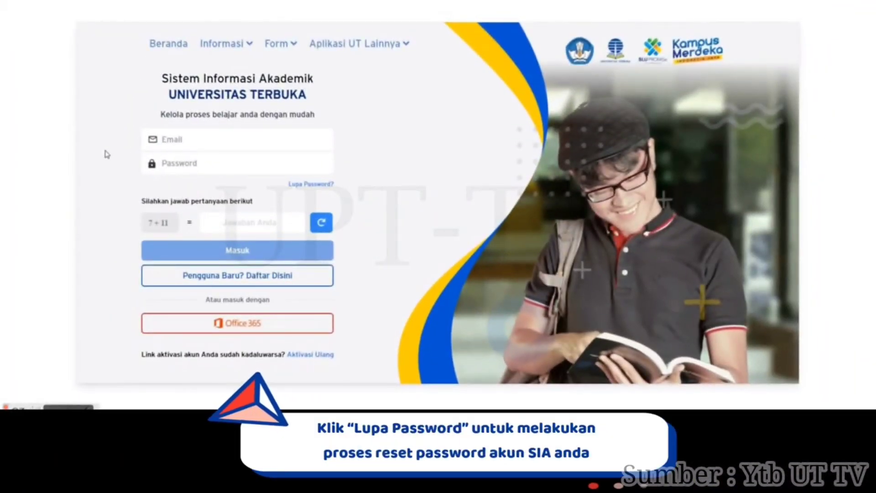
Step: Send a password reset e-mail through Lupa Password? for the registered e-mail address
left_click(310, 185)
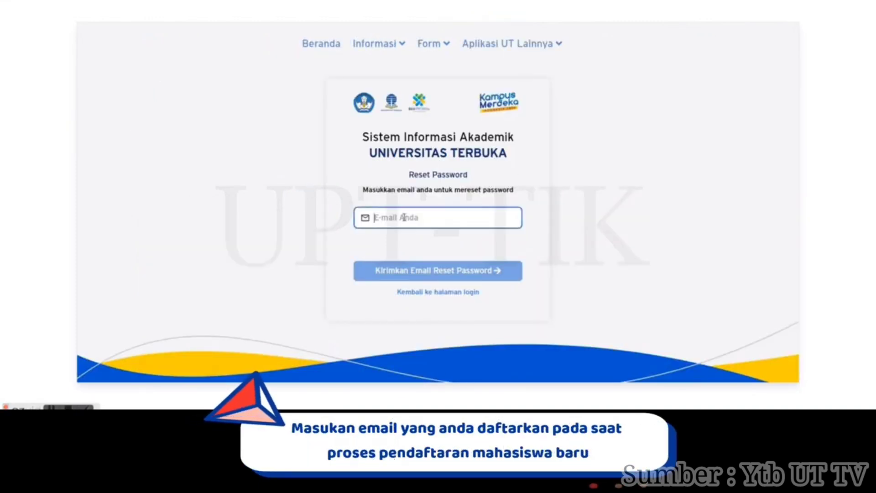
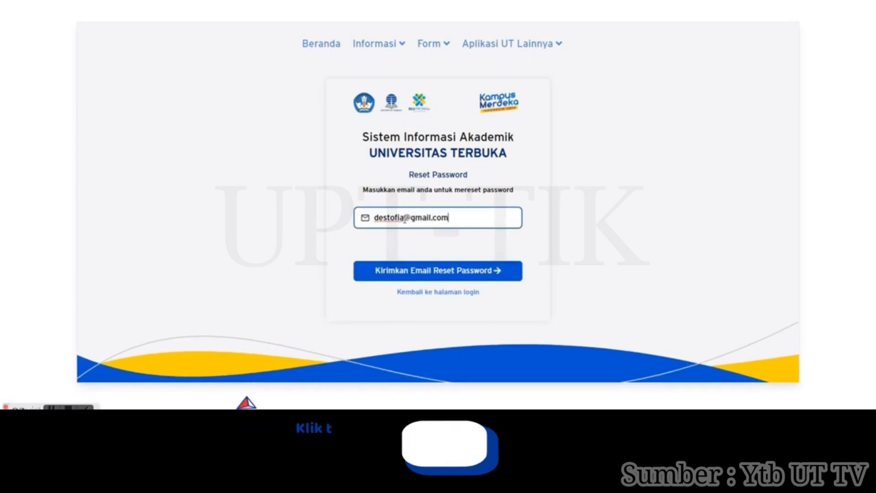
left_click(424, 274)
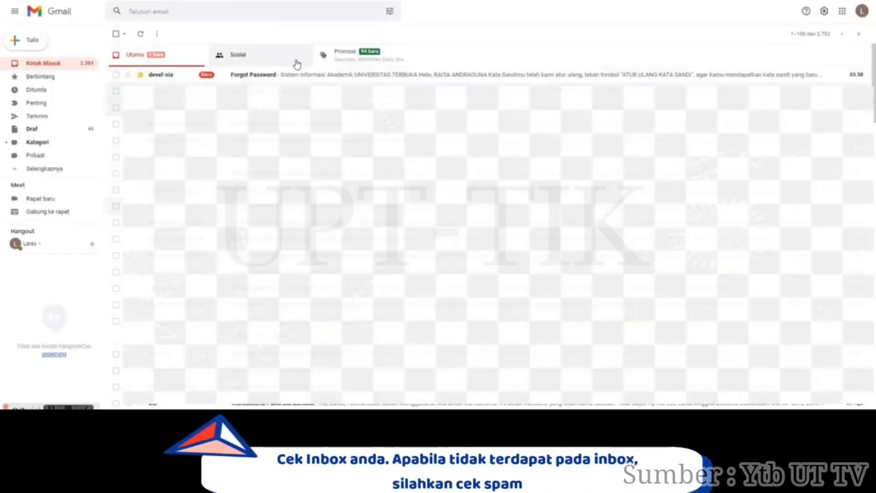
Step: Open the Forgot Password e-mail and scroll to its ATUR ULANG KATA SANDI button
left_click(299, 80)
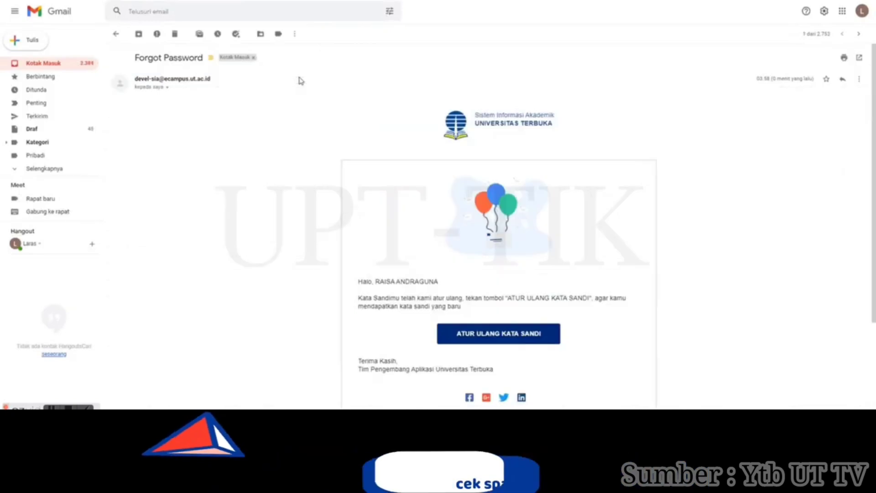
scroll(354, 92, "down", 3)
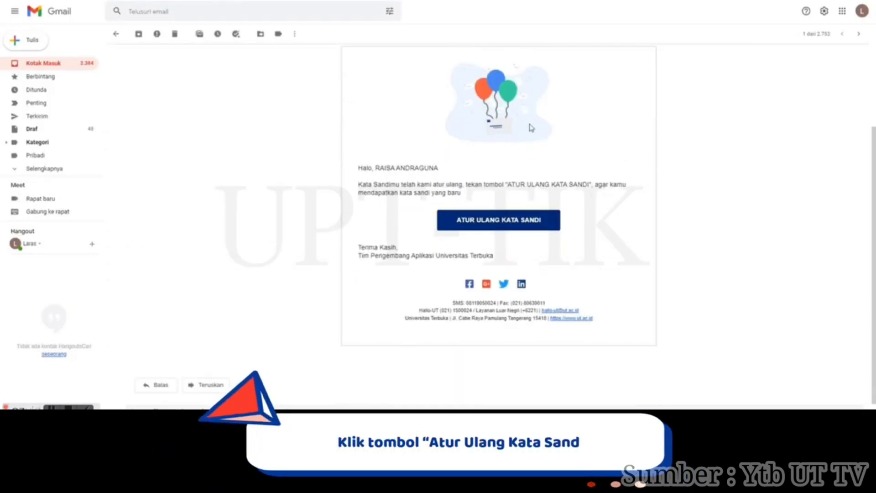
Step: Enter and confirm a new password in the Reset Password form, then save it
left_click(544, 228)
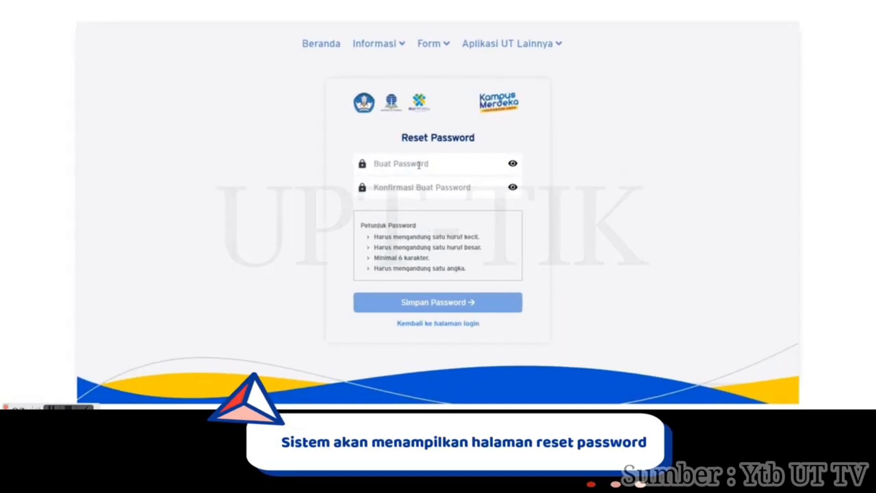
left_click(418, 165)
type("•••••••")
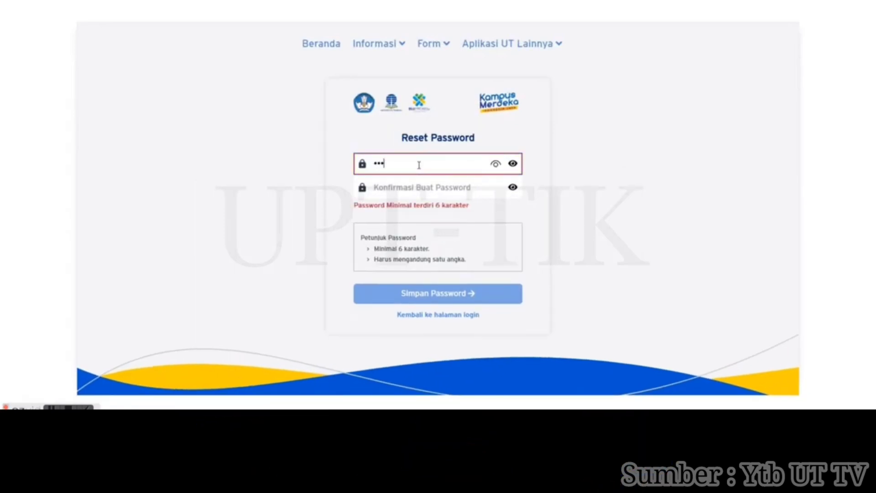
type("••••")
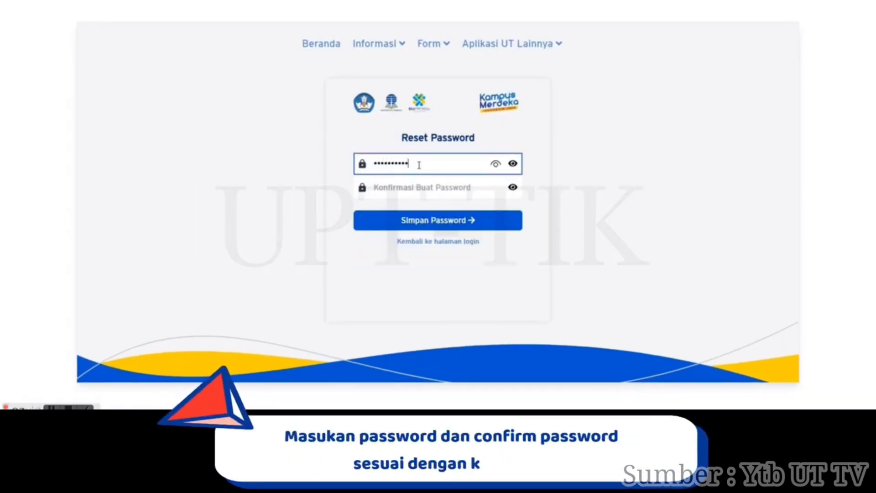
left_click(513, 164)
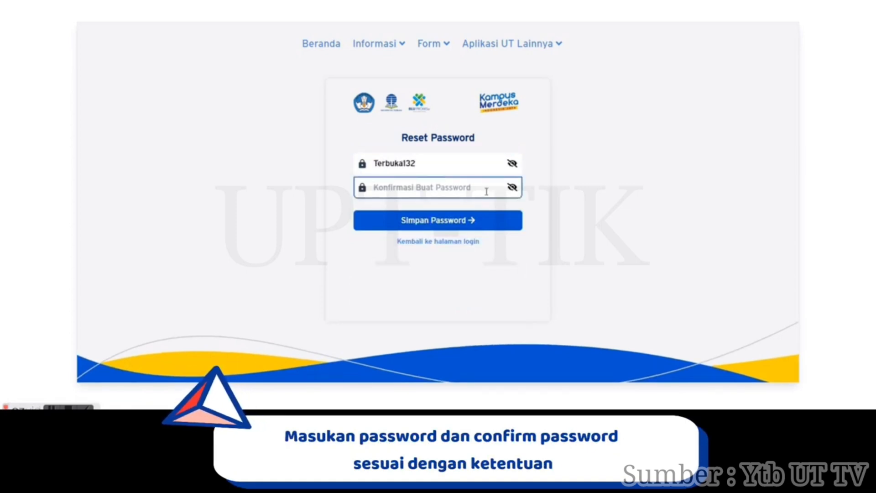
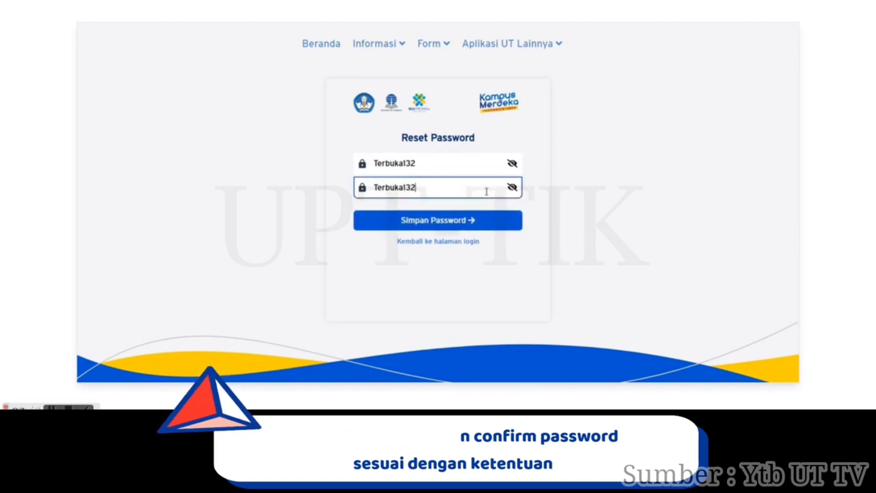
left_click(492, 223)
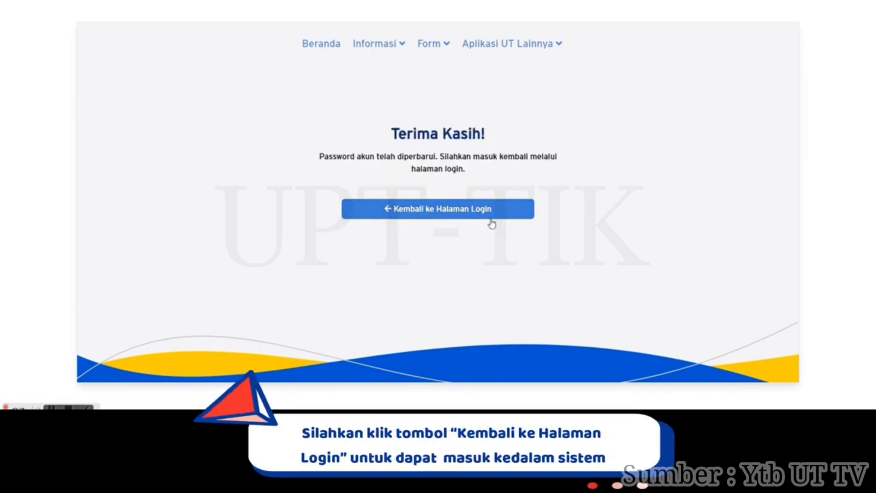
Step: Sign in again with the e-mail and new password, answering 4 + 7 with 11
left_click(490, 215)
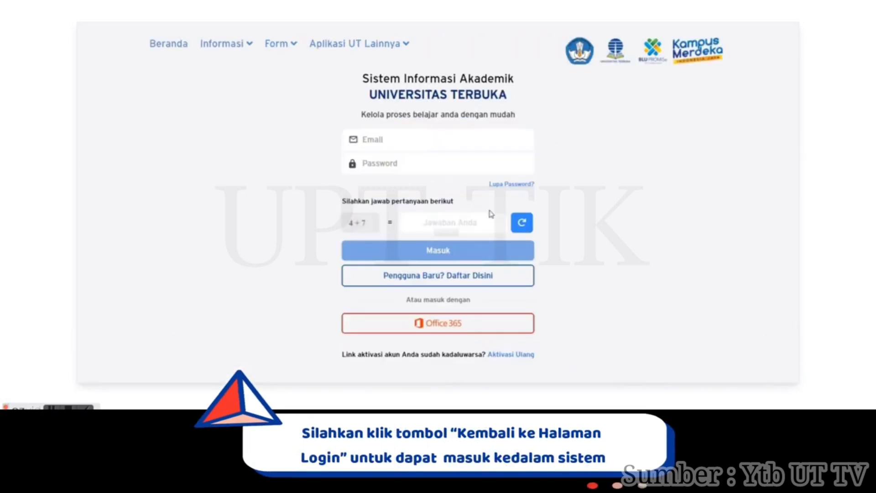
left_click(296, 136)
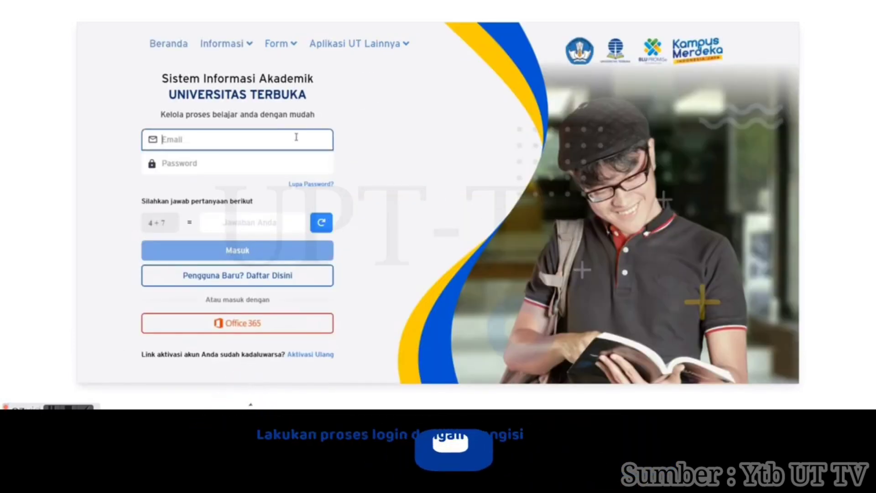
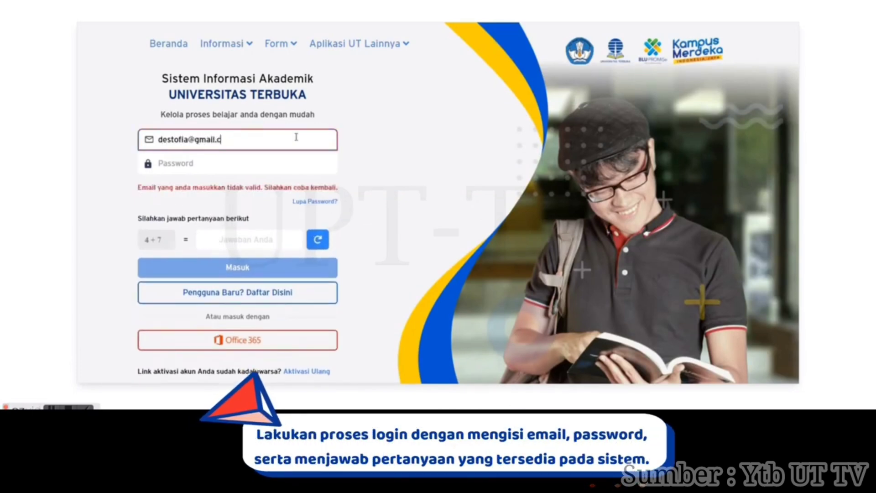
left_click(285, 161)
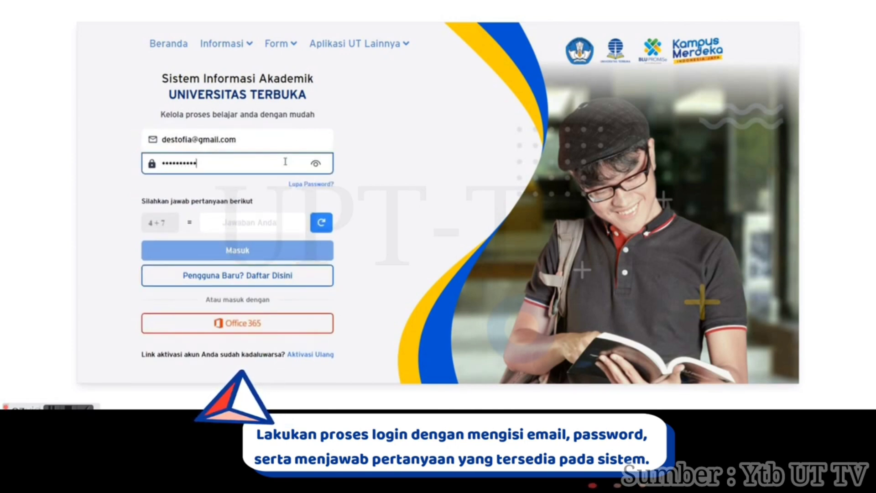
left_click(316, 164)
left_click(247, 221)
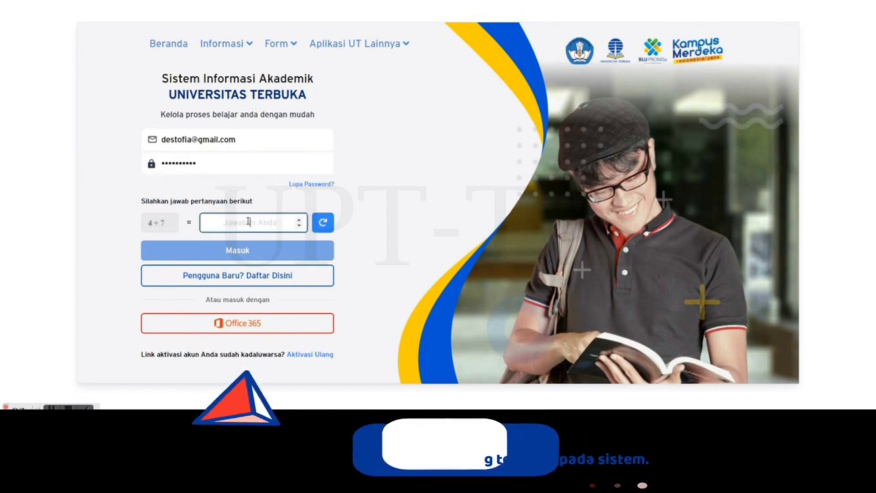
type("11")
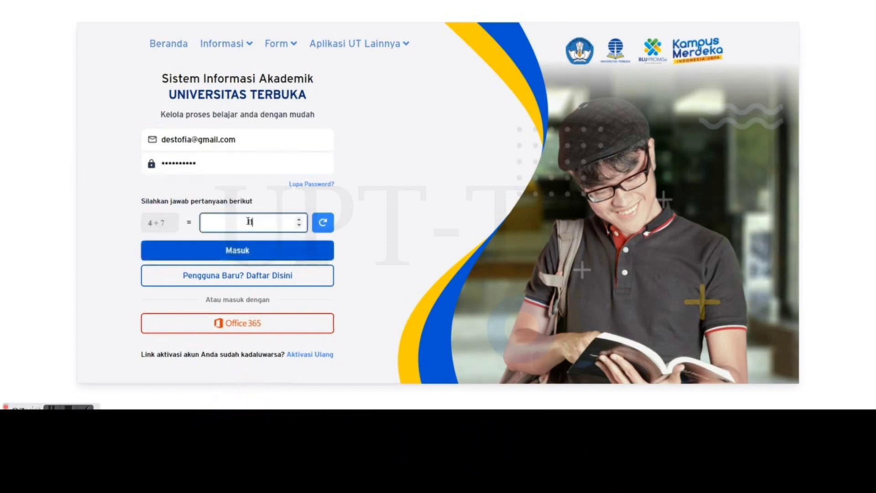
left_click(250, 251)
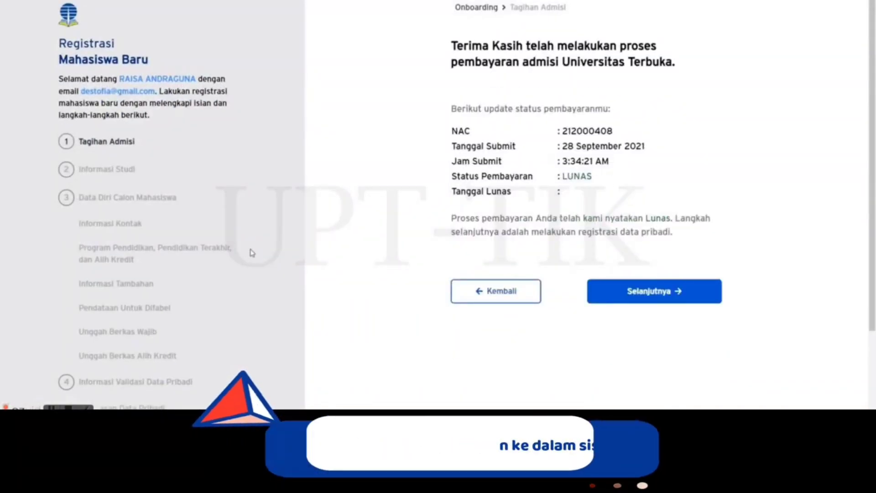